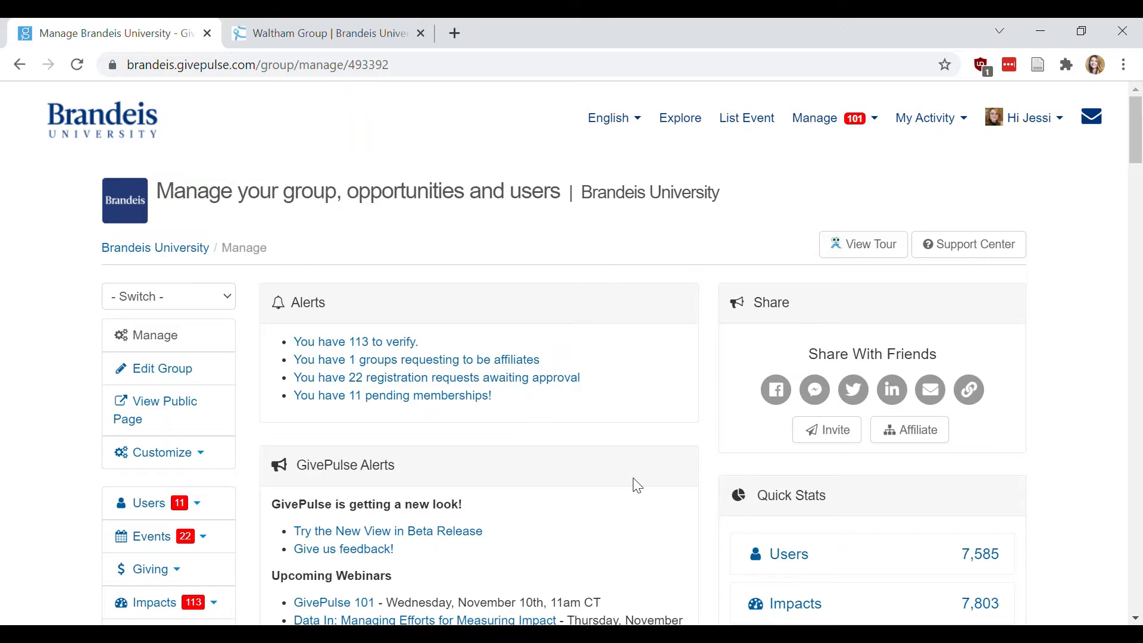
Step: Open the form for adding a user to the Brandeis University group
{"action": "scroll", "coordinate": [634, 485], "scroll_direction": "down", "scroll_amount": 2}
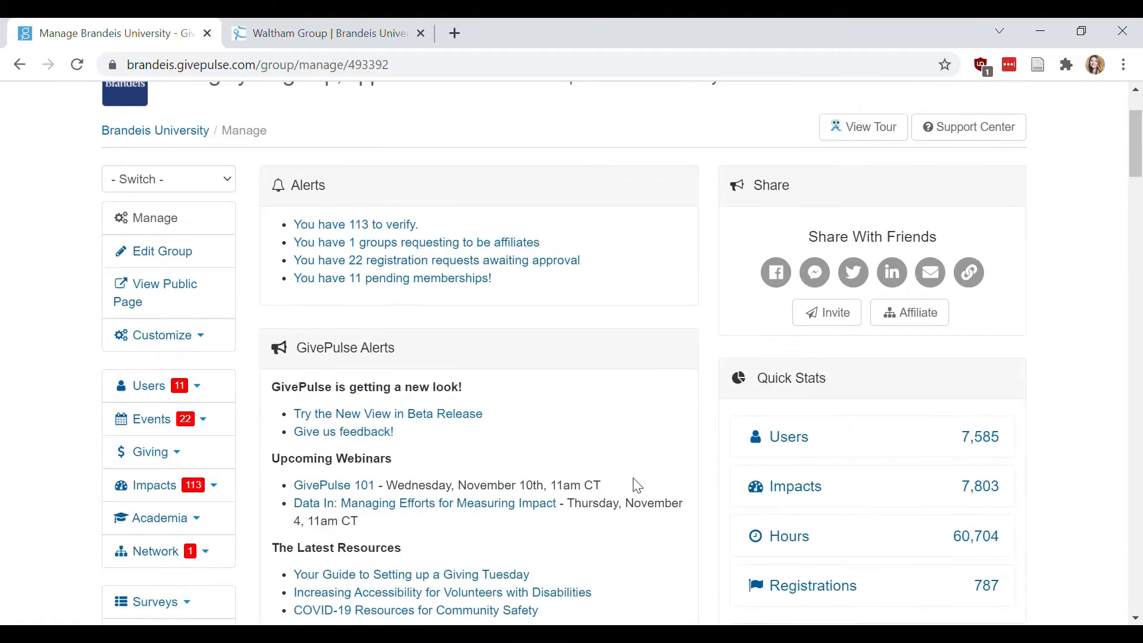
{"action": "scroll", "coordinate": [634, 485], "scroll_direction": "up", "scroll_amount": 2}
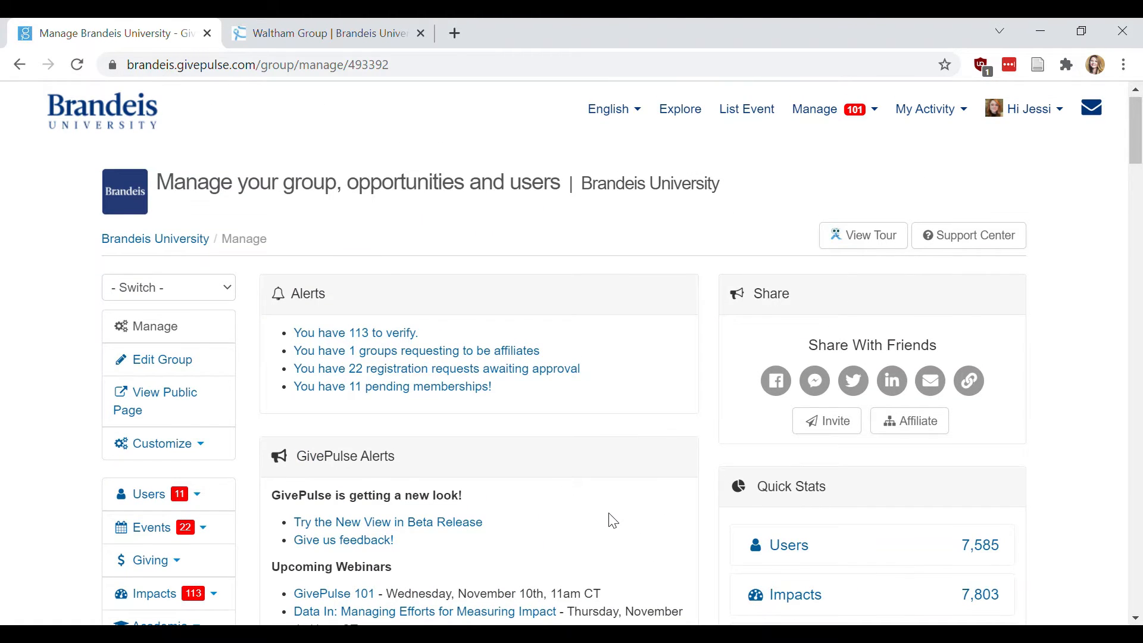
{"action": "scroll", "coordinate": [610, 519], "scroll_direction": "down", "scroll_amount": 5}
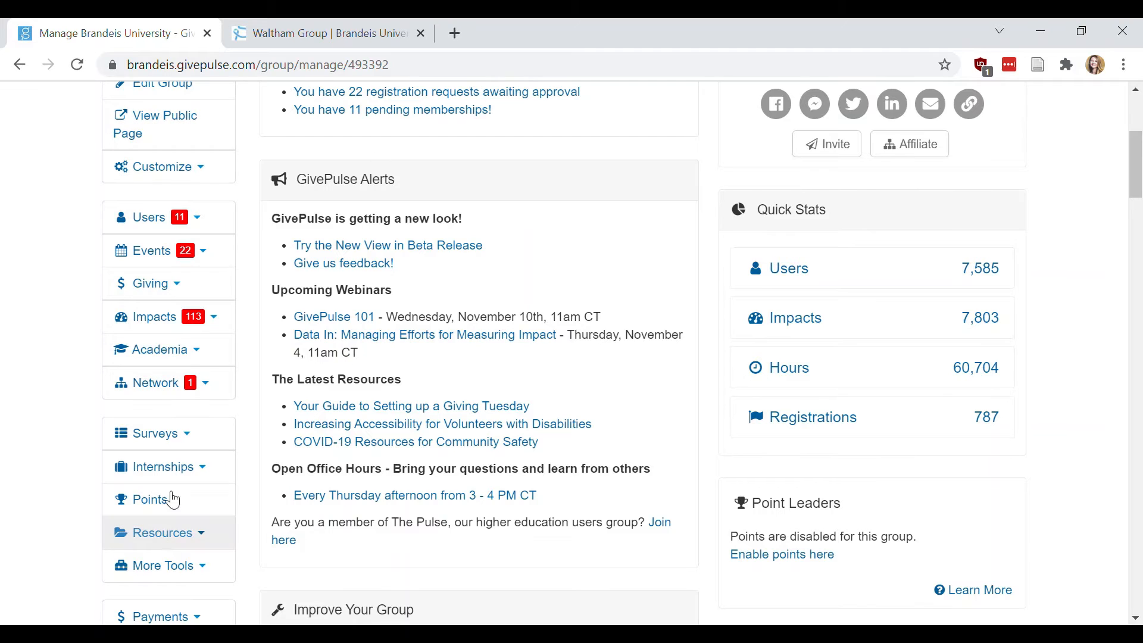
{"action": "left_click", "coordinate": [214, 224]}
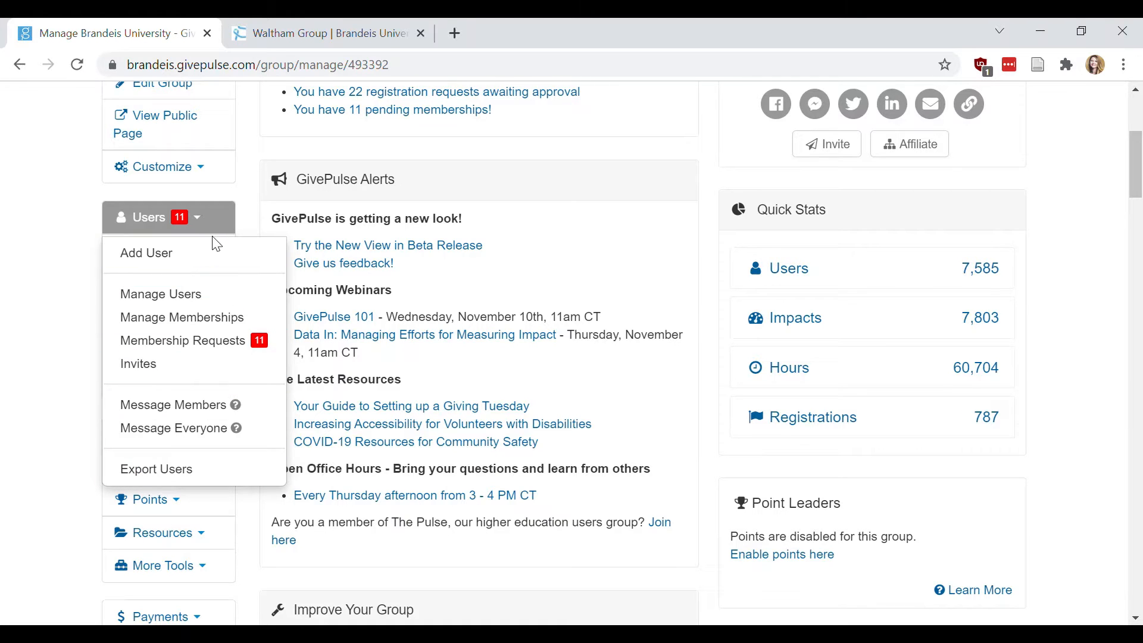
{"action": "left_click", "coordinate": [175, 254]}
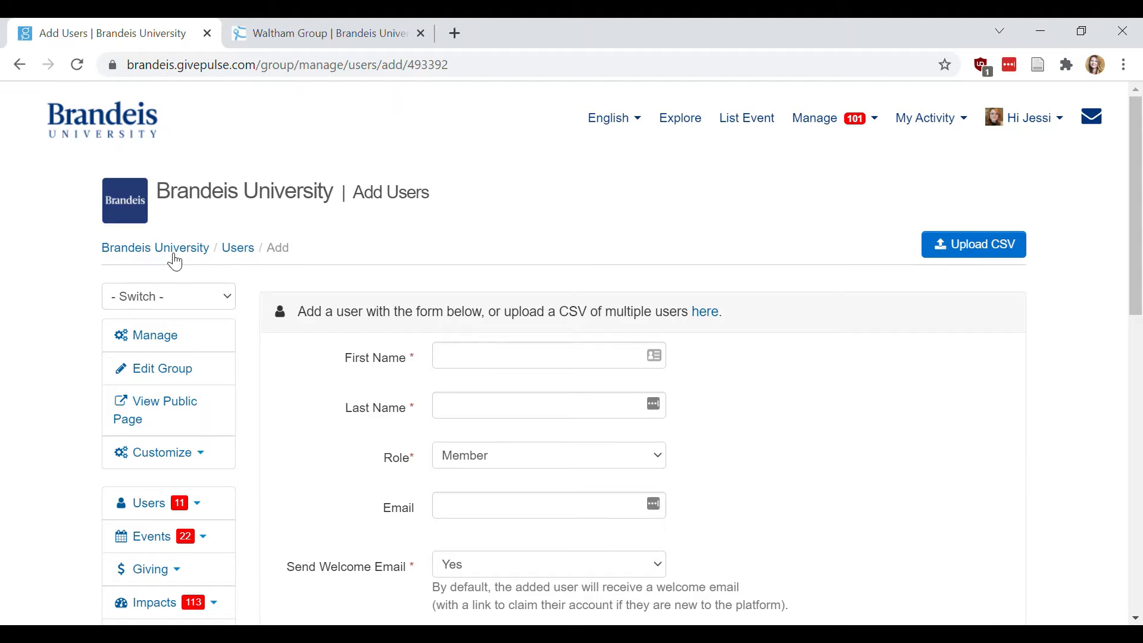
{"action": "key", "text": "alt"}
{"action": "scroll", "coordinate": [797, 479], "scroll_direction": "down", "scroll_amount": 3}
{"action": "scroll", "coordinate": [798, 481], "scroll_direction": "up", "scroll_amount": 2}
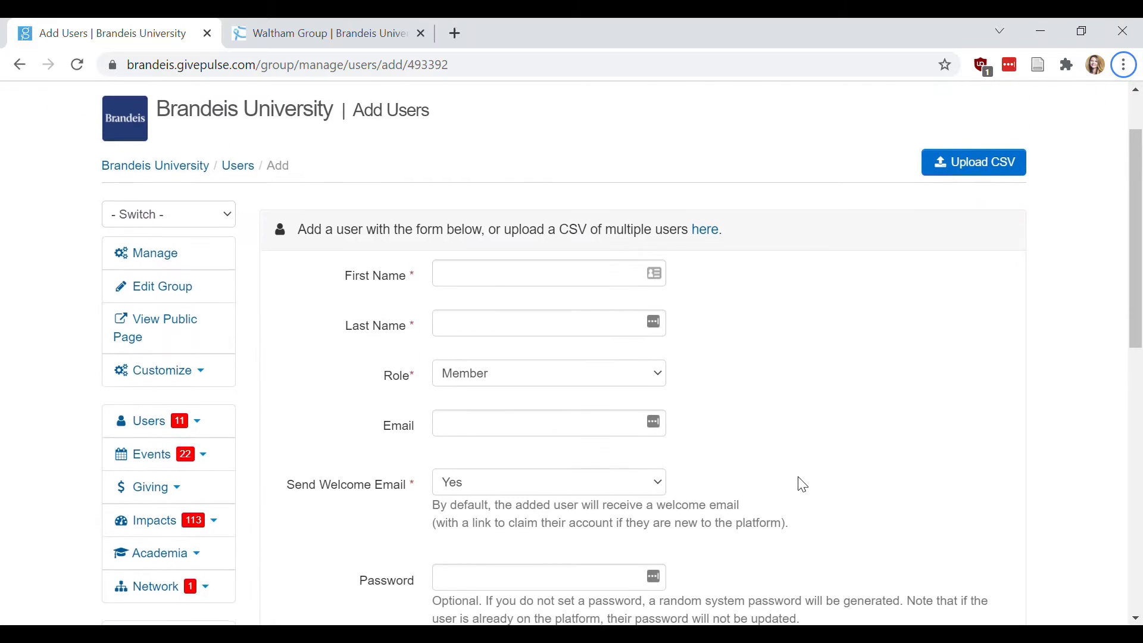
{"action": "scroll", "coordinate": [802, 486], "scroll_direction": "down", "scroll_amount": 1}
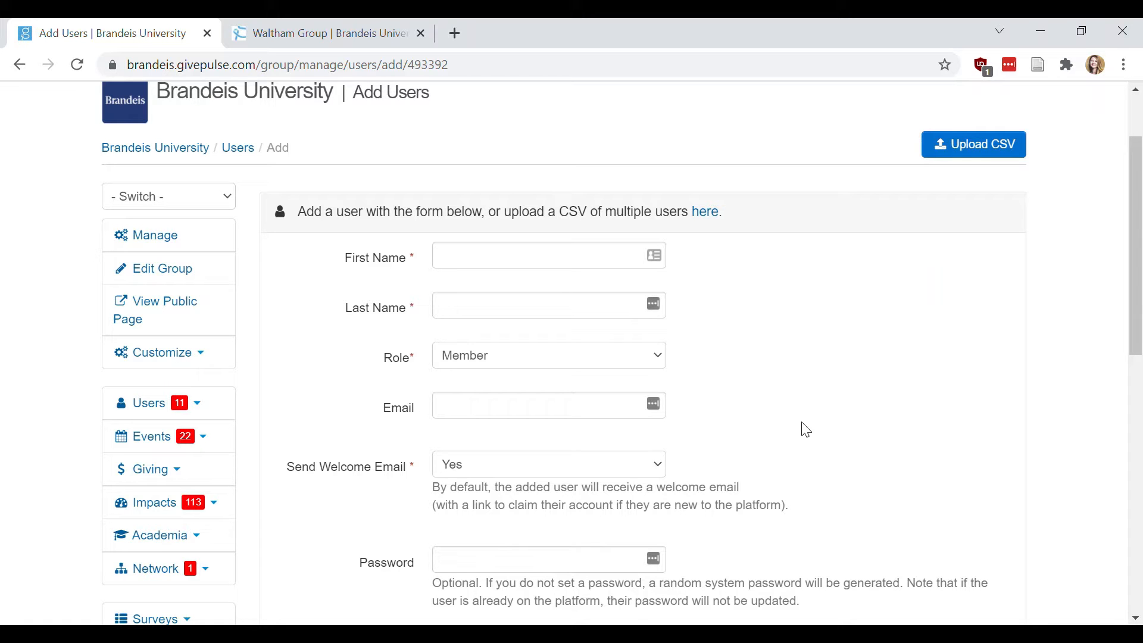
Step: Examine the Waltham Group page to see how its primary administrator is listed
{"action": "left_click", "coordinate": [344, 37]}
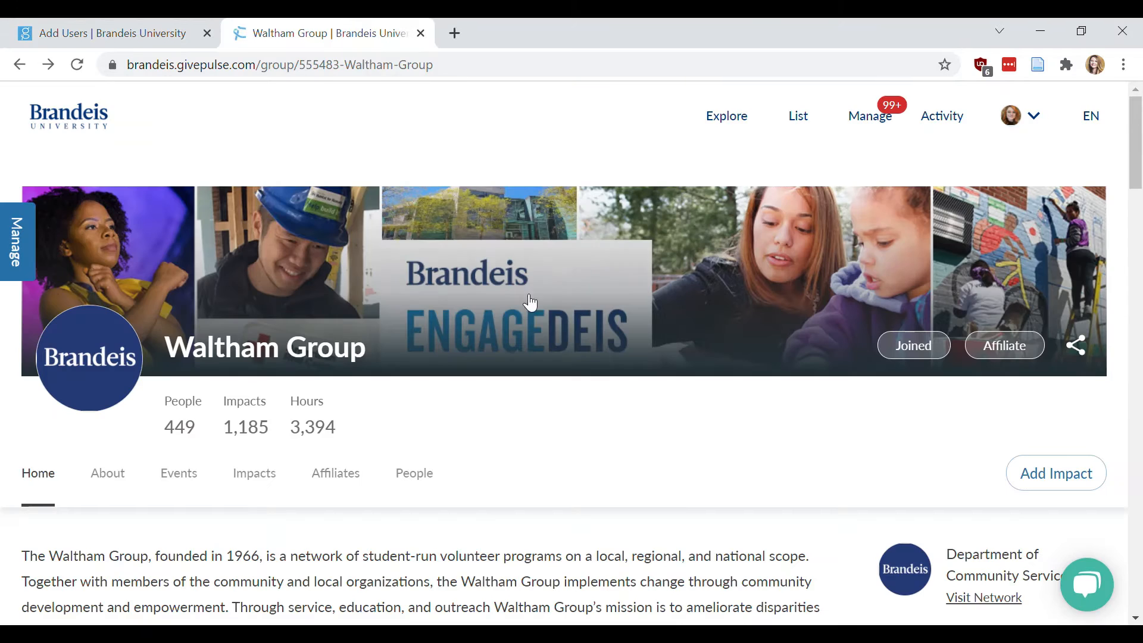
{"action": "scroll", "coordinate": [573, 485], "scroll_direction": "down", "scroll_amount": 1}
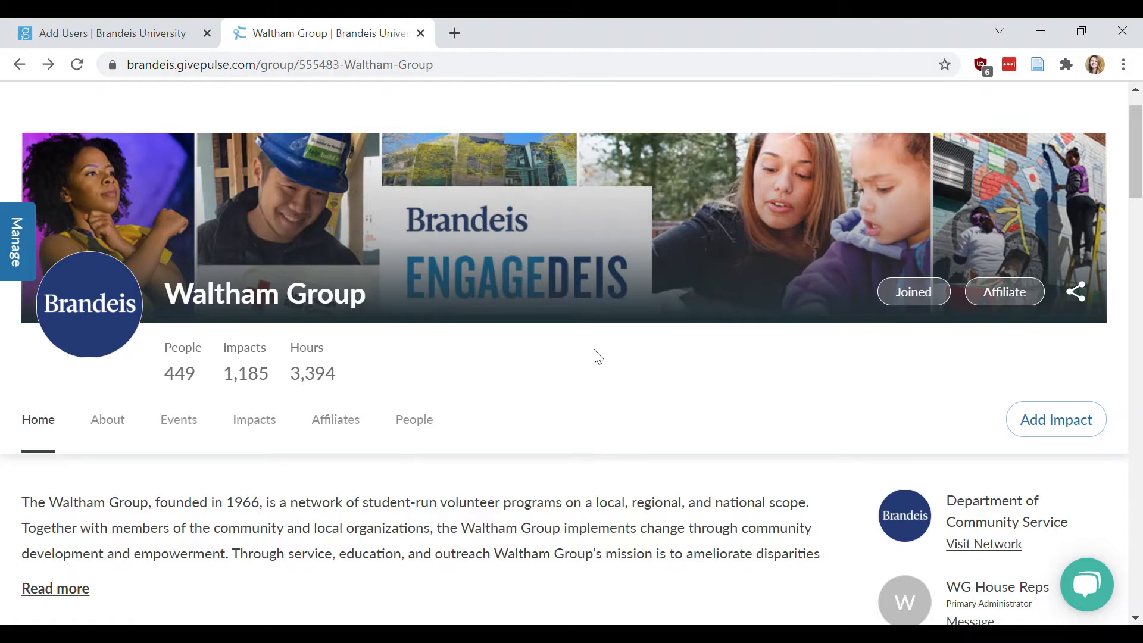
{"action": "scroll", "coordinate": [667, 430], "scroll_direction": "down", "scroll_amount": 3}
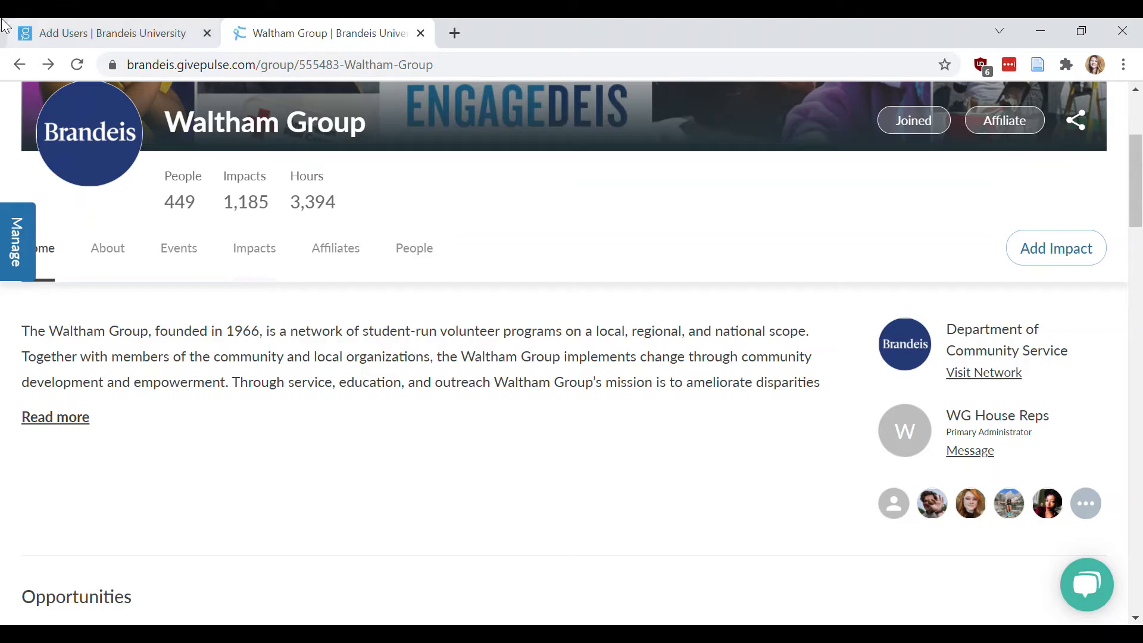
Step: Back in the Add Users form, enter WG HOUSE as the first name and Reps as the last name
{"action": "left_click", "coordinate": [66, 33]}
{"action": "left_click", "coordinate": [525, 266]}
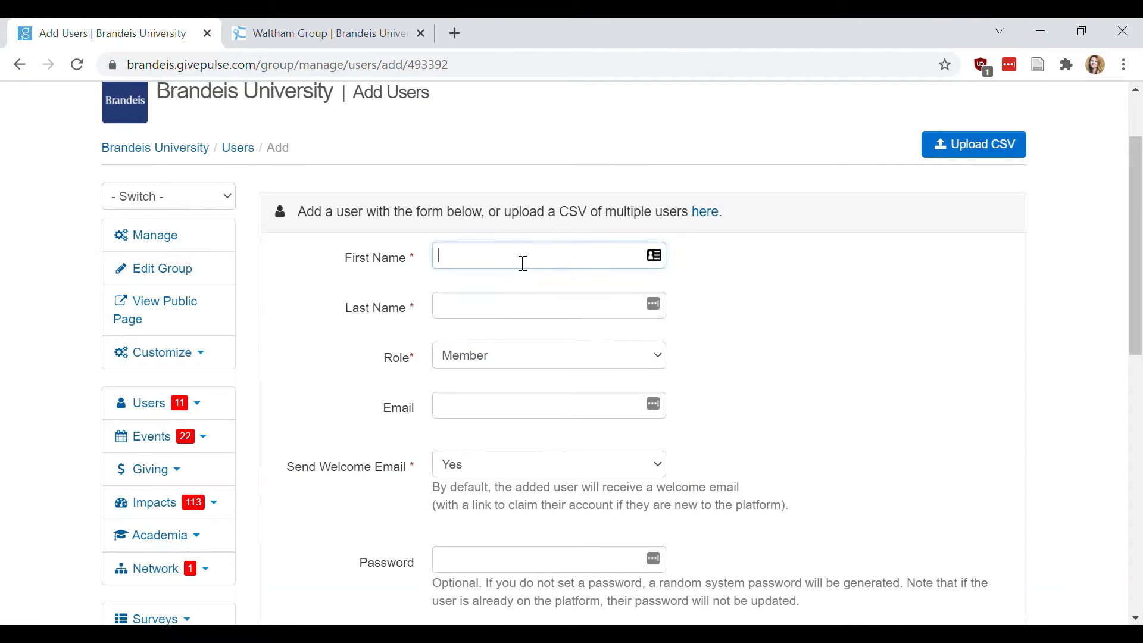
{"action": "type", "text": "wg"}
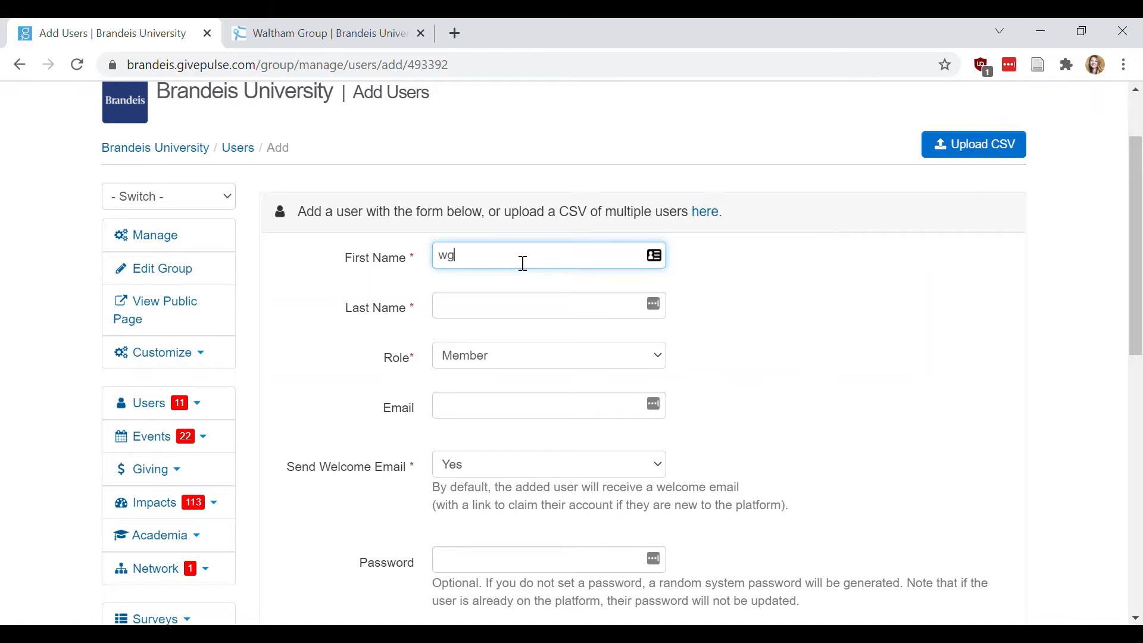
{"action": "key", "text": "BackSpace"}
{"action": "key", "text": "BackSpace"}
{"action": "type", "text": "wh"}
{"action": "key", "text": "BackSpace"}
{"action": "type", "text": "WG HOUSE"}
{"action": "key", "text": "Tab"}
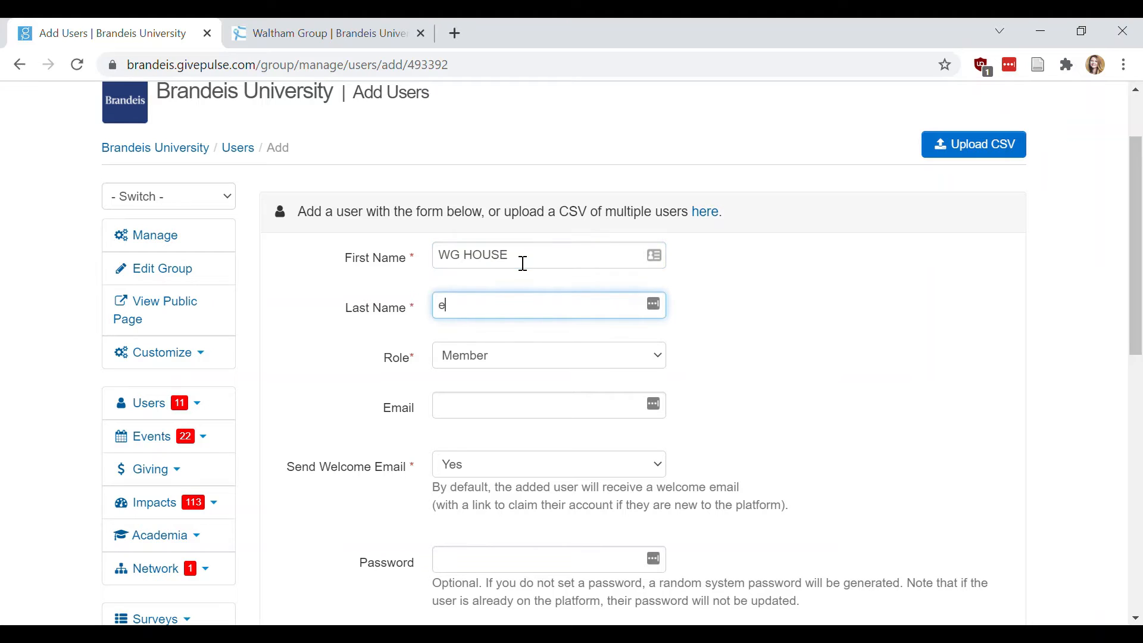
{"action": "type", "text": "rE"}
{"action": "key", "text": "BackSpace"}
{"action": "key", "text": "BackSpace"}
{"action": "type", "text": "Reps"}
Step: Check the Waltham Group's listed administrator, and set the added user's role to Primary Administrator (Organizer)
{"action": "left_click", "coordinate": [341, 37]}
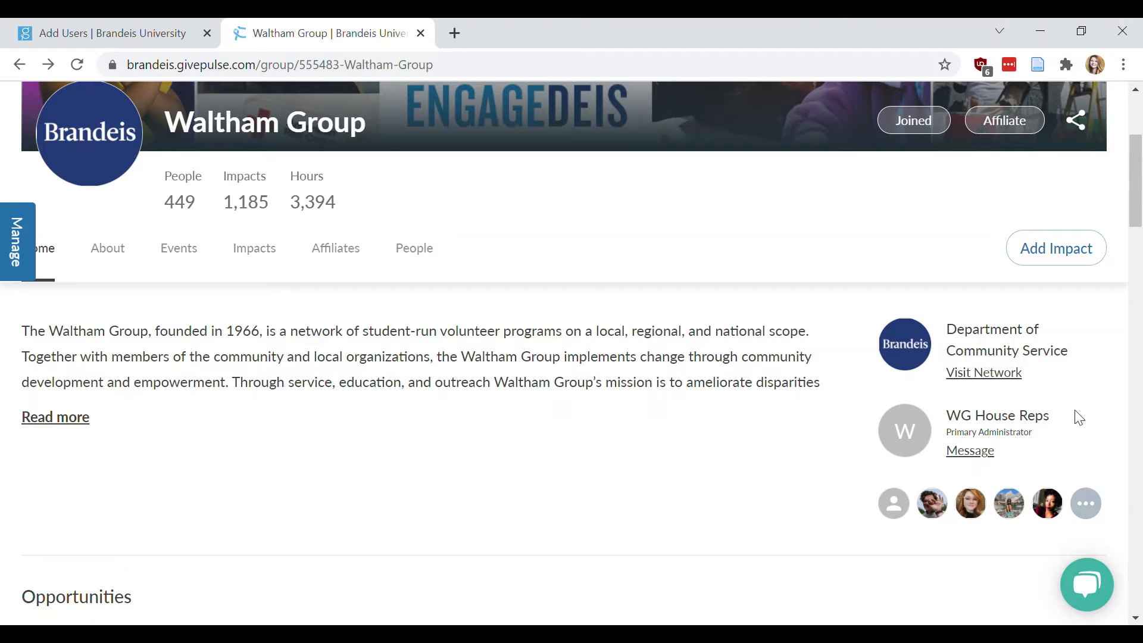
{"action": "left_click", "coordinate": [152, 35]}
{"action": "left_click", "coordinate": [521, 369]}
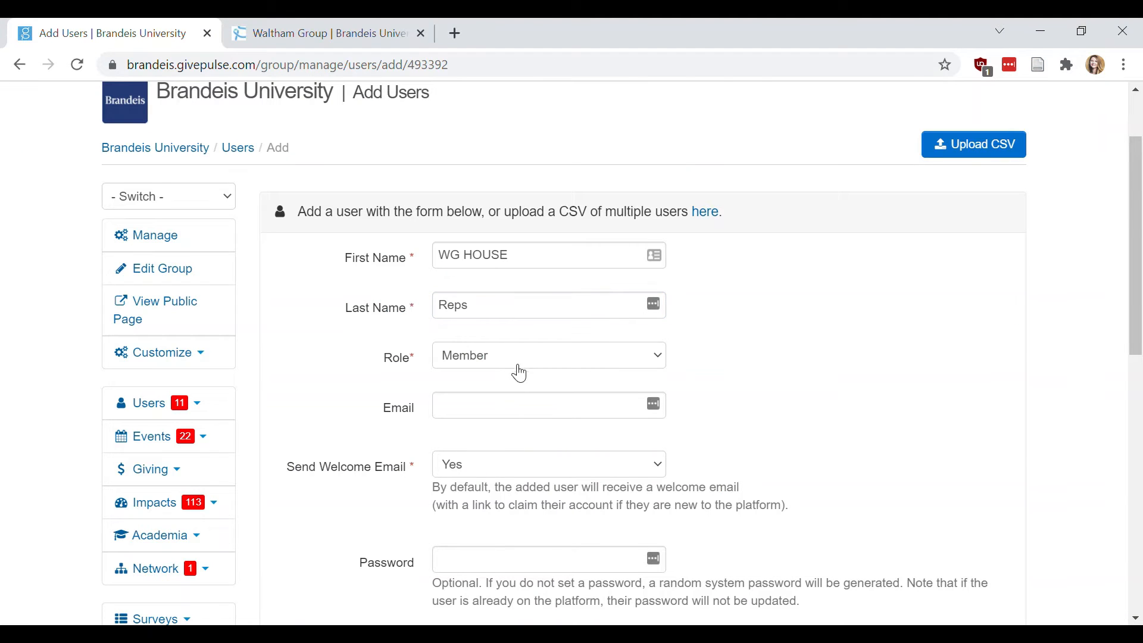
{"action": "left_click", "coordinate": [522, 501]}
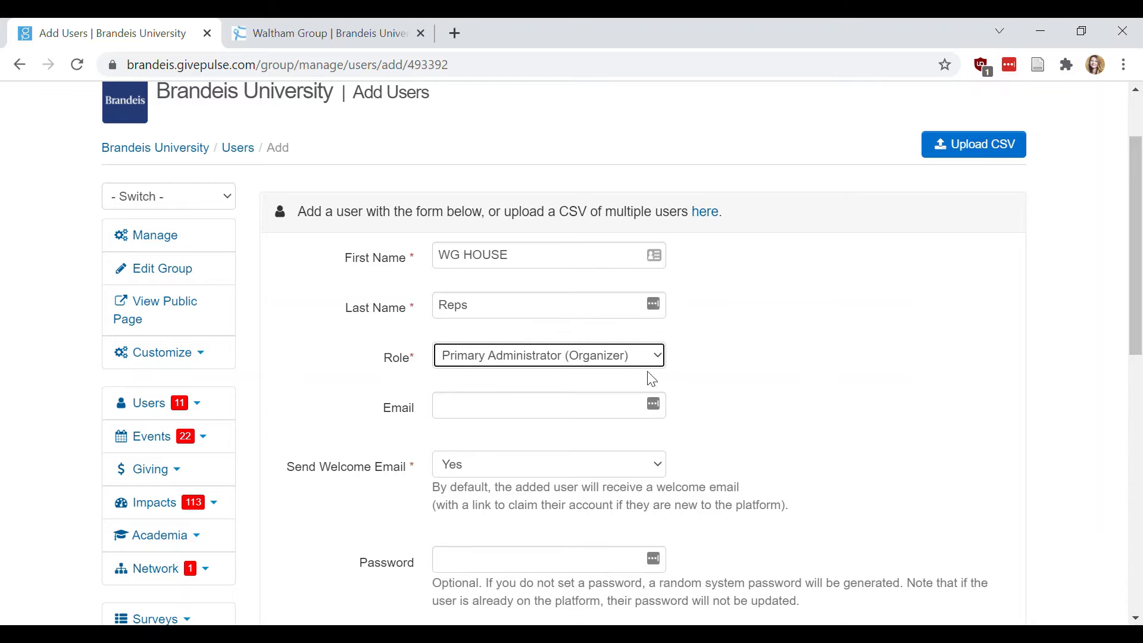
{"action": "left_click", "coordinate": [478, 414]}
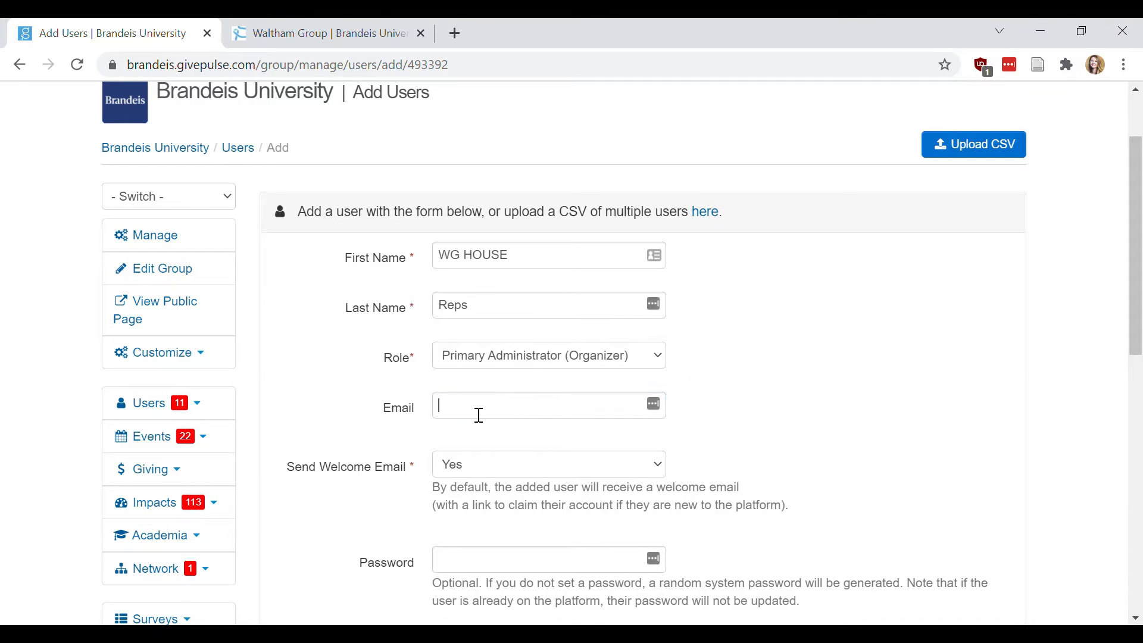
{"action": "left_click", "coordinate": [841, 418]}
Step: Review the remaining optional fields of the Add Users form and reset its entries
{"action": "scroll", "coordinate": [840, 414], "scroll_direction": "down", "scroll_amount": 4}
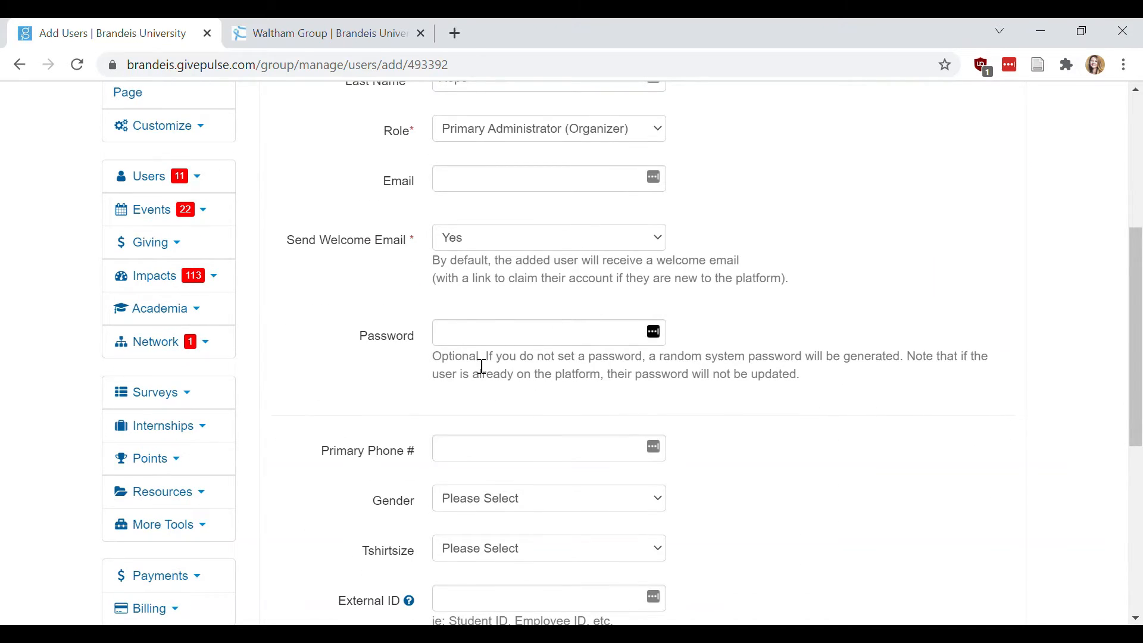
{"action": "scroll", "coordinate": [998, 476], "scroll_direction": "down", "scroll_amount": 5}
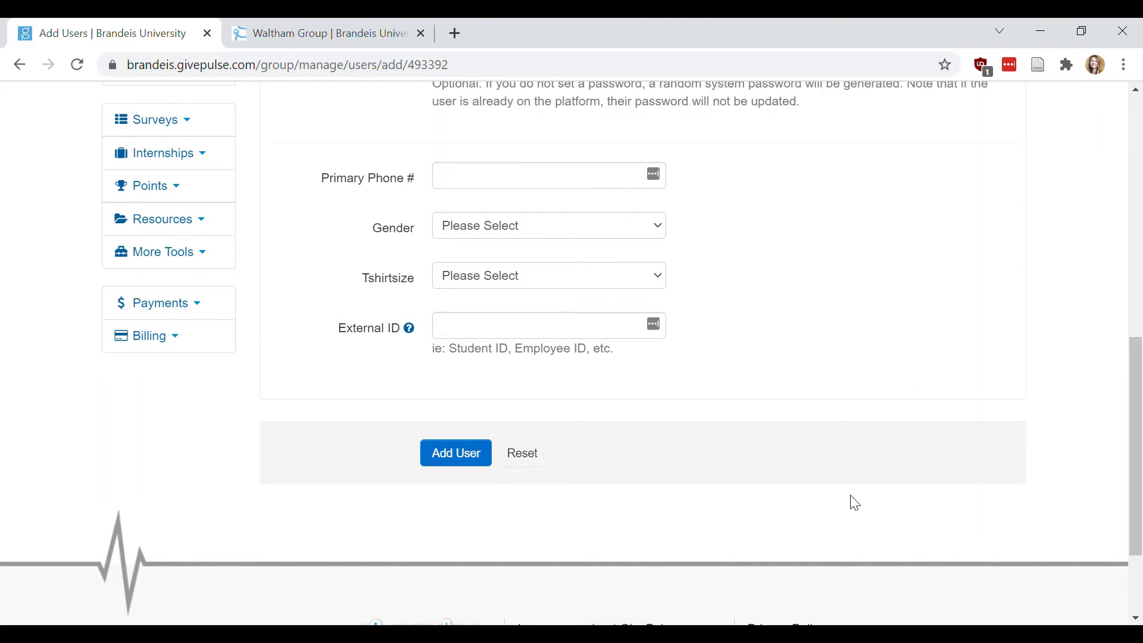
{"action": "scroll", "coordinate": [855, 503], "scroll_direction": "up", "scroll_amount": 8}
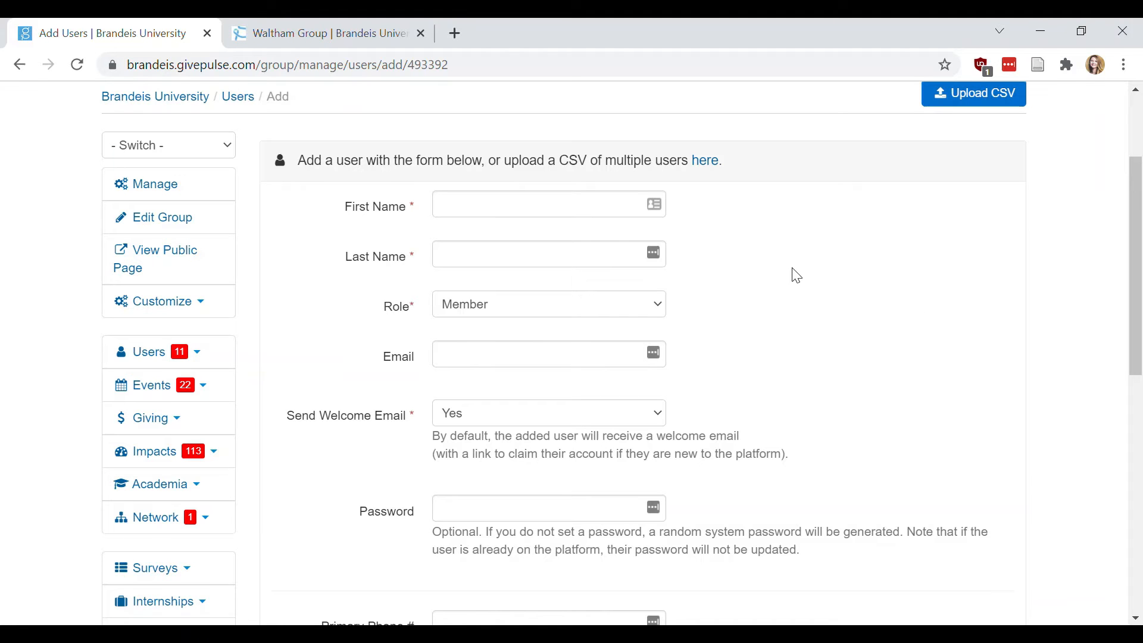
{"action": "scroll", "coordinate": [791, 273], "scroll_direction": "up", "scroll_amount": 2}
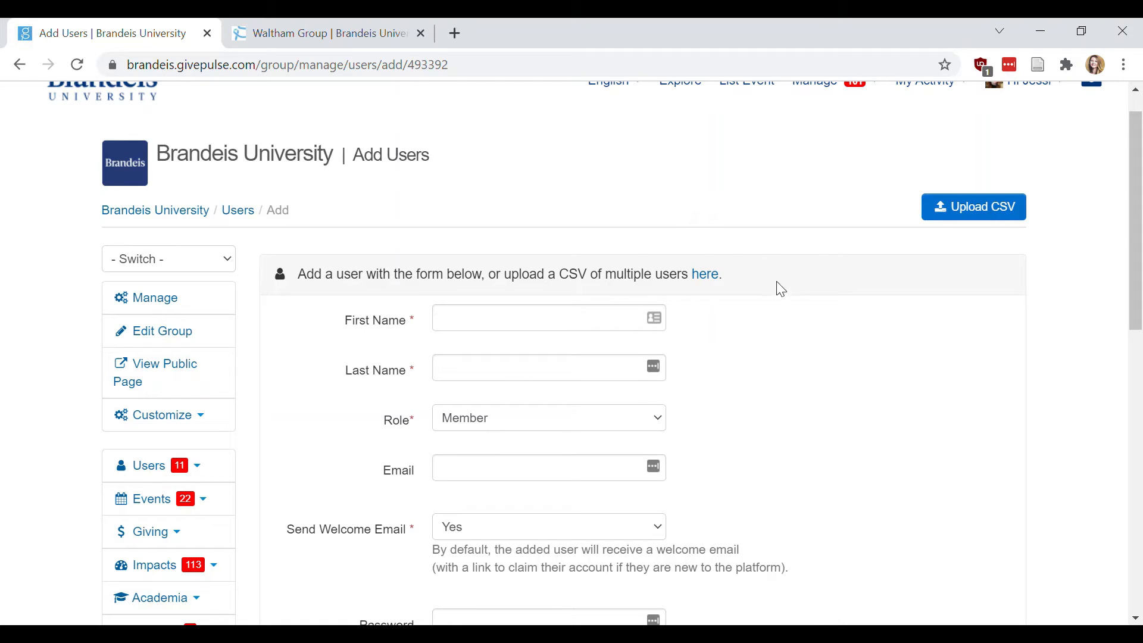
Step: Open the CSV import for multiple users and review the required column headers and how importing works
{"action": "left_click", "coordinate": [716, 281]}
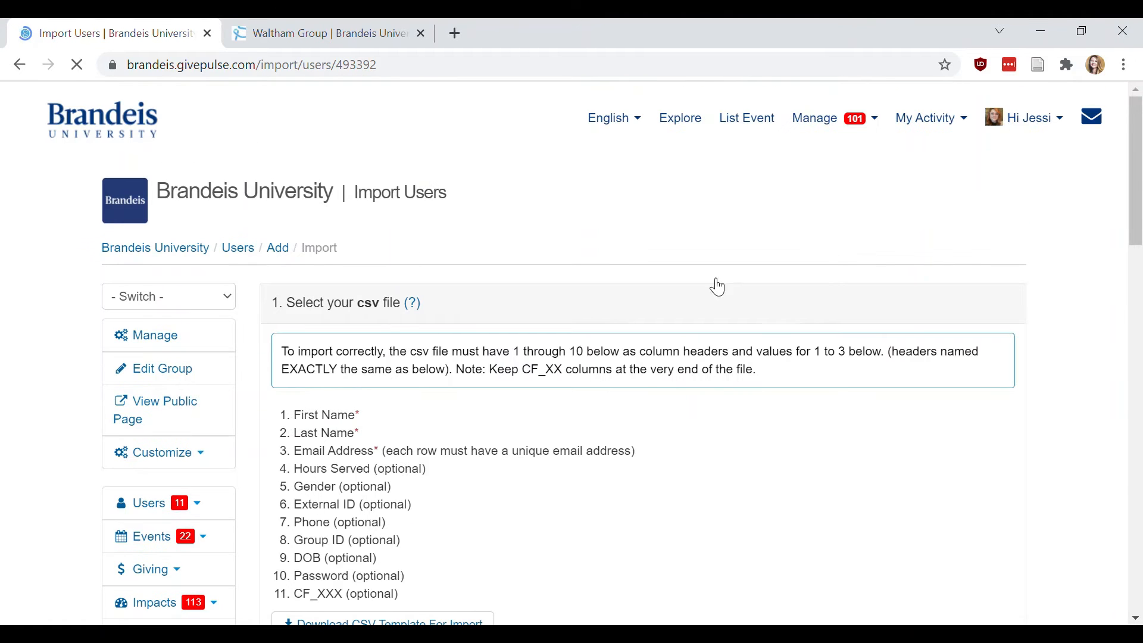
{"action": "scroll", "coordinate": [784, 468], "scroll_direction": "down", "scroll_amount": 2}
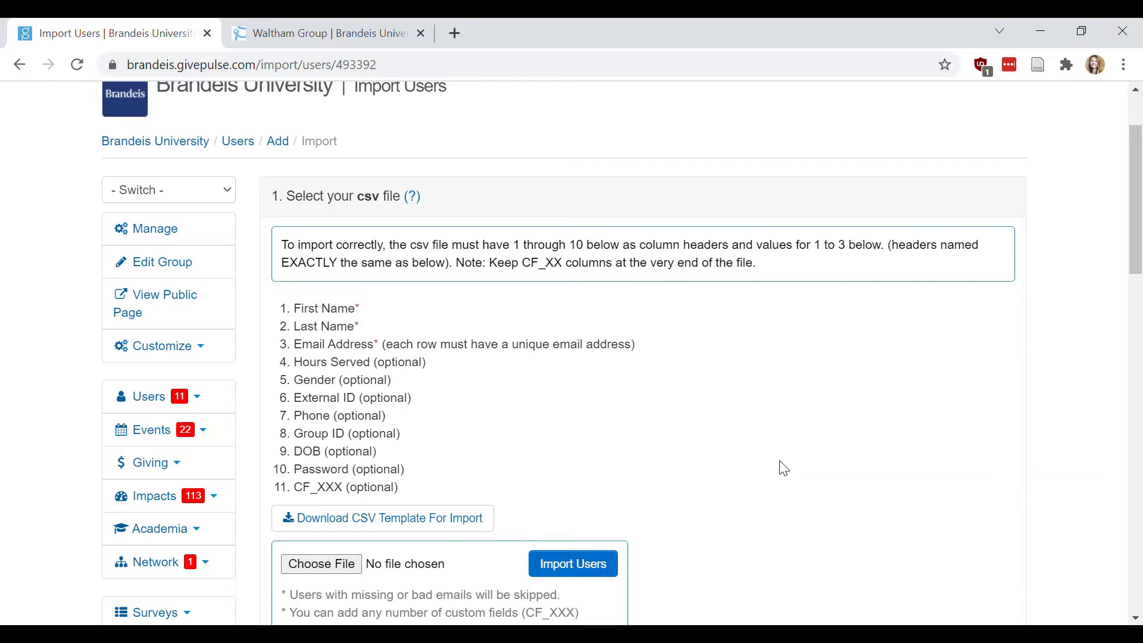
{"action": "scroll", "coordinate": [784, 468], "scroll_direction": "down", "scroll_amount": 1}
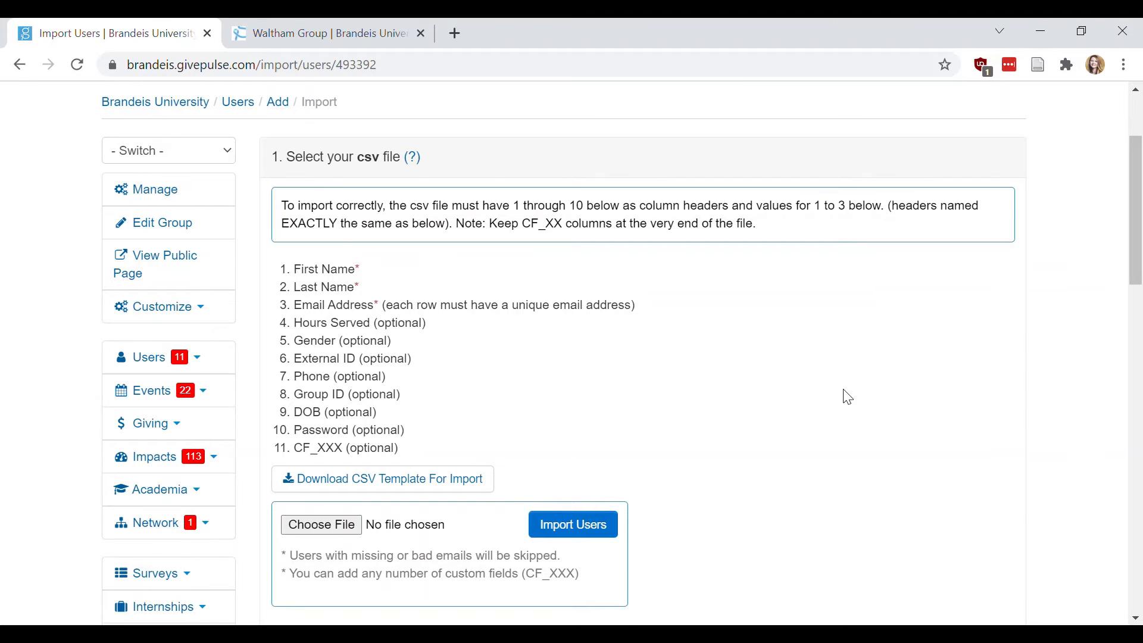
{"action": "scroll", "coordinate": [848, 397], "scroll_direction": "up", "scroll_amount": 1}
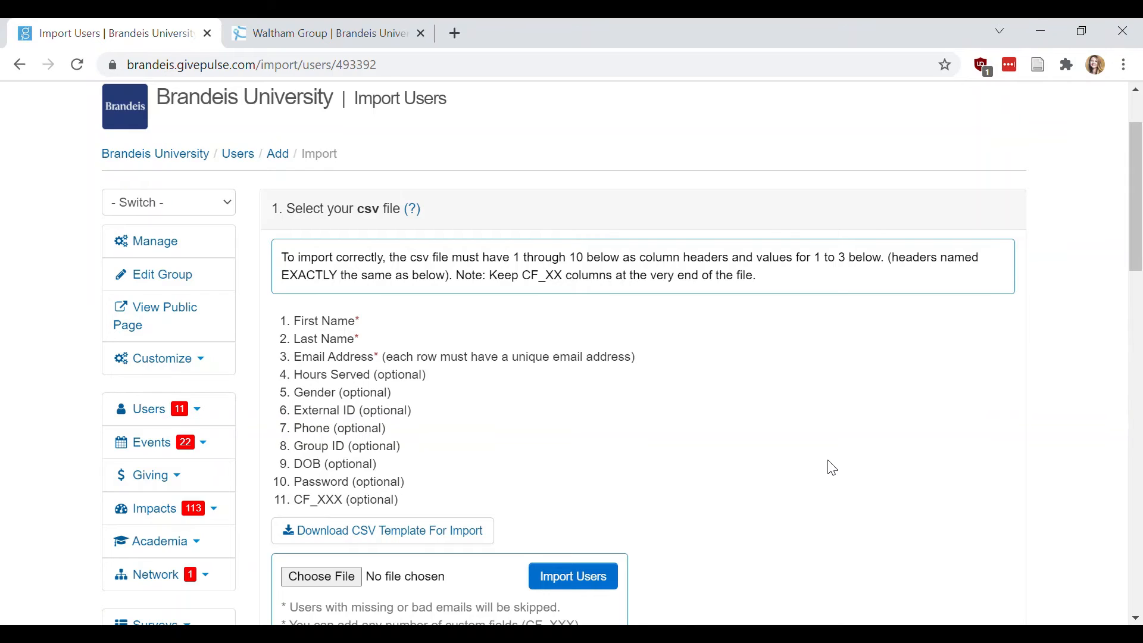
{"action": "scroll", "coordinate": [832, 469], "scroll_direction": "down", "scroll_amount": 3}
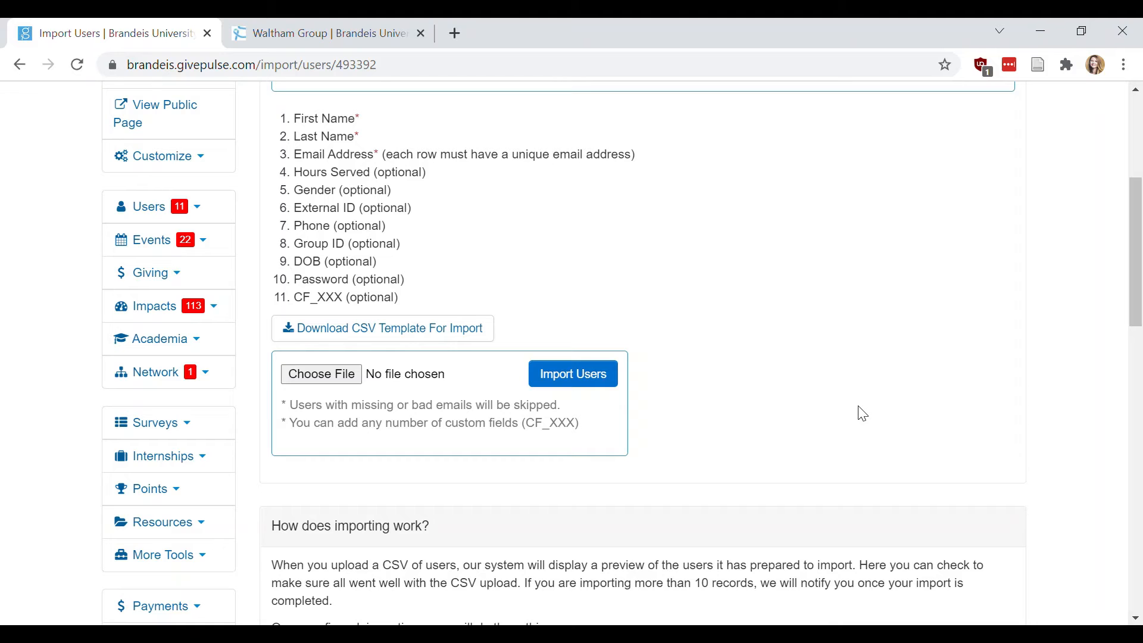
{"action": "scroll", "coordinate": [859, 411], "scroll_direction": "down", "scroll_amount": 1}
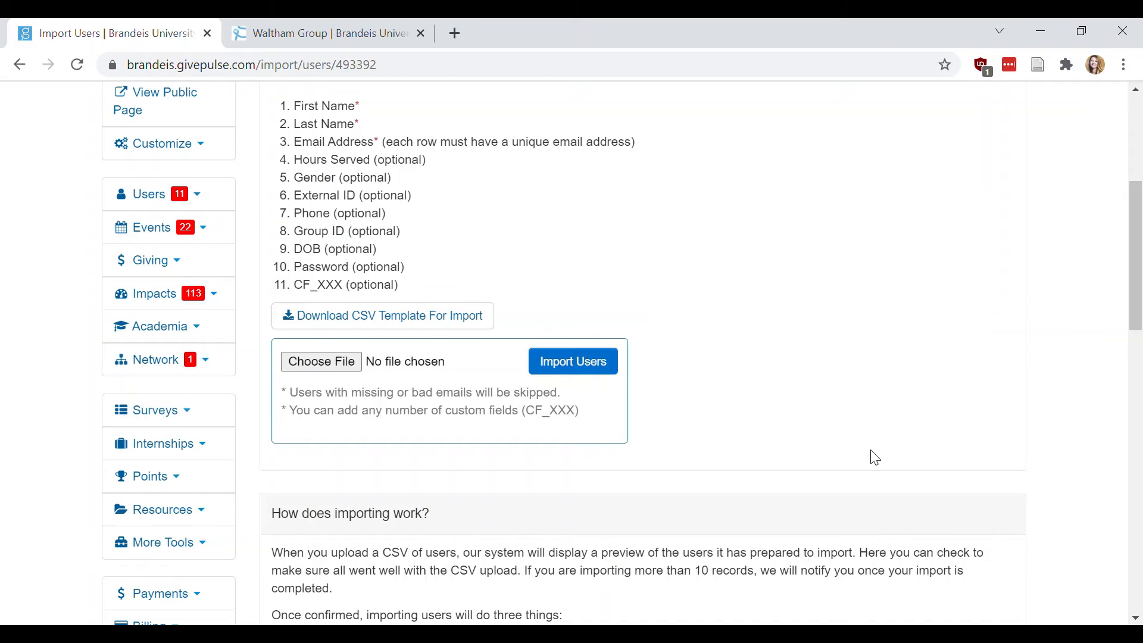
{"action": "scroll", "coordinate": [808, 465], "scroll_direction": "down", "scroll_amount": 5}
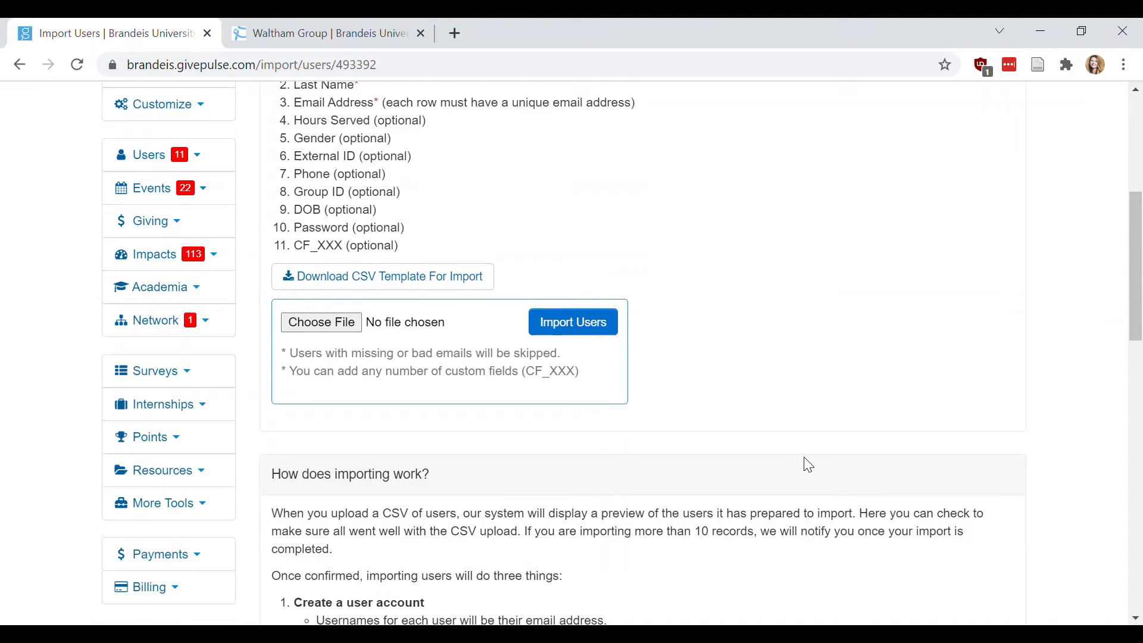
{"action": "scroll", "coordinate": [808, 464], "scroll_direction": "up", "scroll_amount": 2}
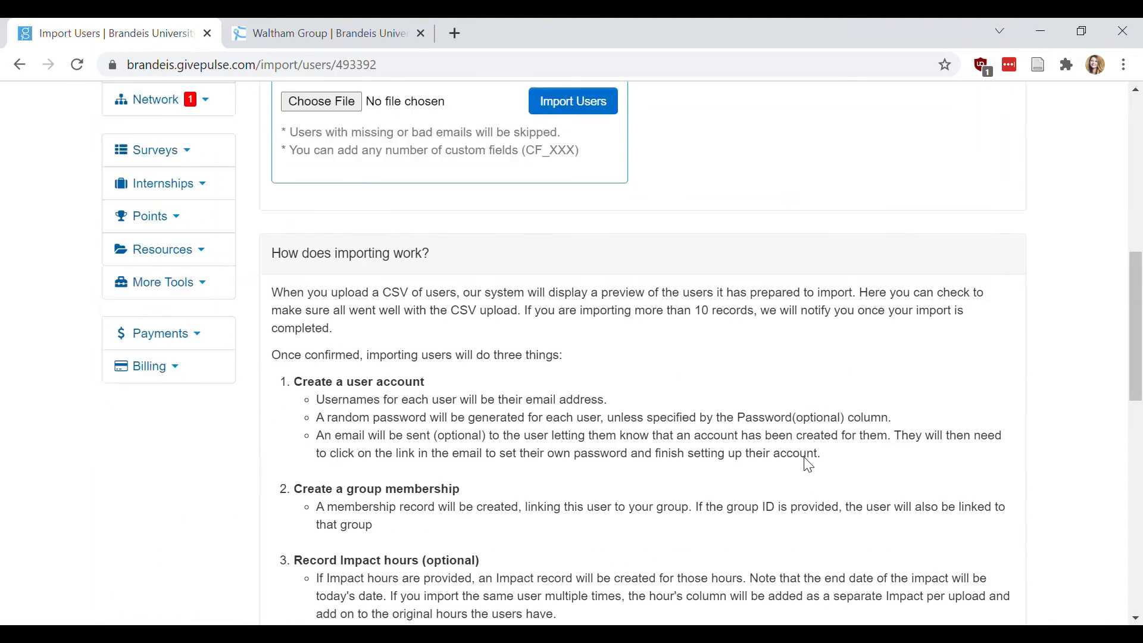
Step: Try to import users without choosing a CSV file
{"action": "left_click", "coordinate": [600, 219]}
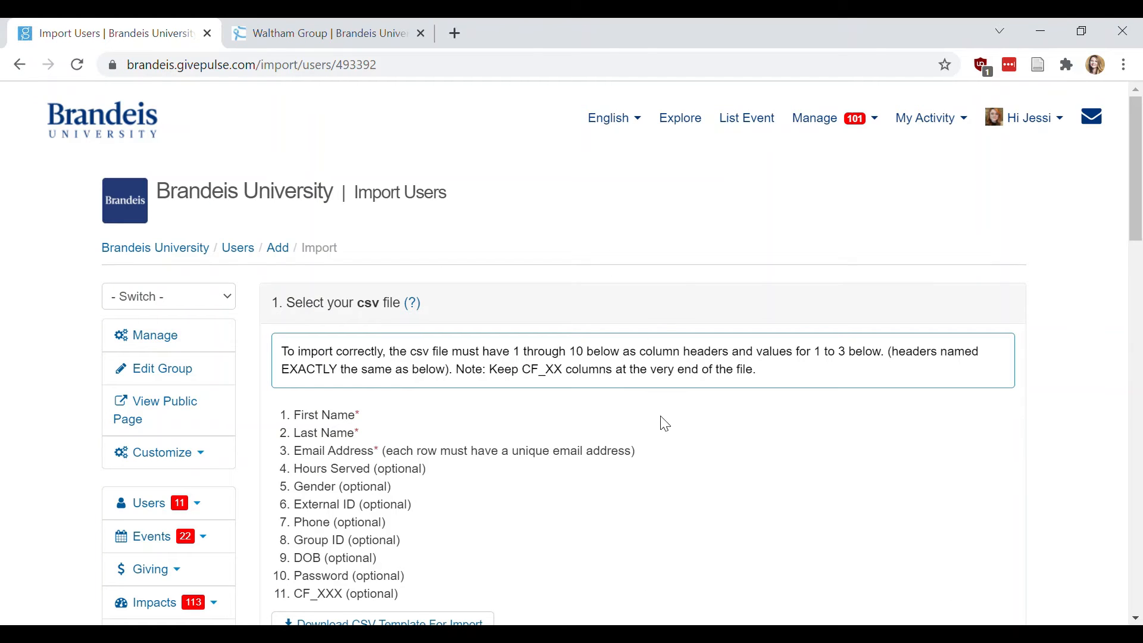
{"action": "scroll", "coordinate": [658, 420], "scroll_direction": "down", "scroll_amount": 9}
{"action": "scroll", "coordinate": [665, 423], "scroll_direction": "down", "scroll_amount": 2}
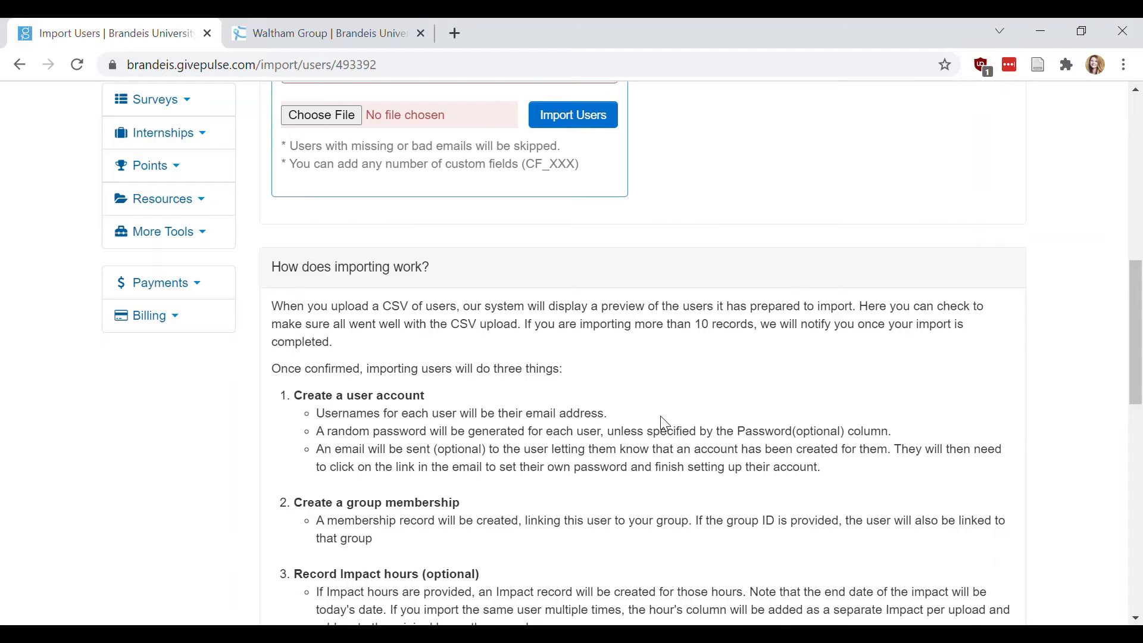
{"action": "scroll", "coordinate": [665, 424], "scroll_direction": "up", "scroll_amount": 3}
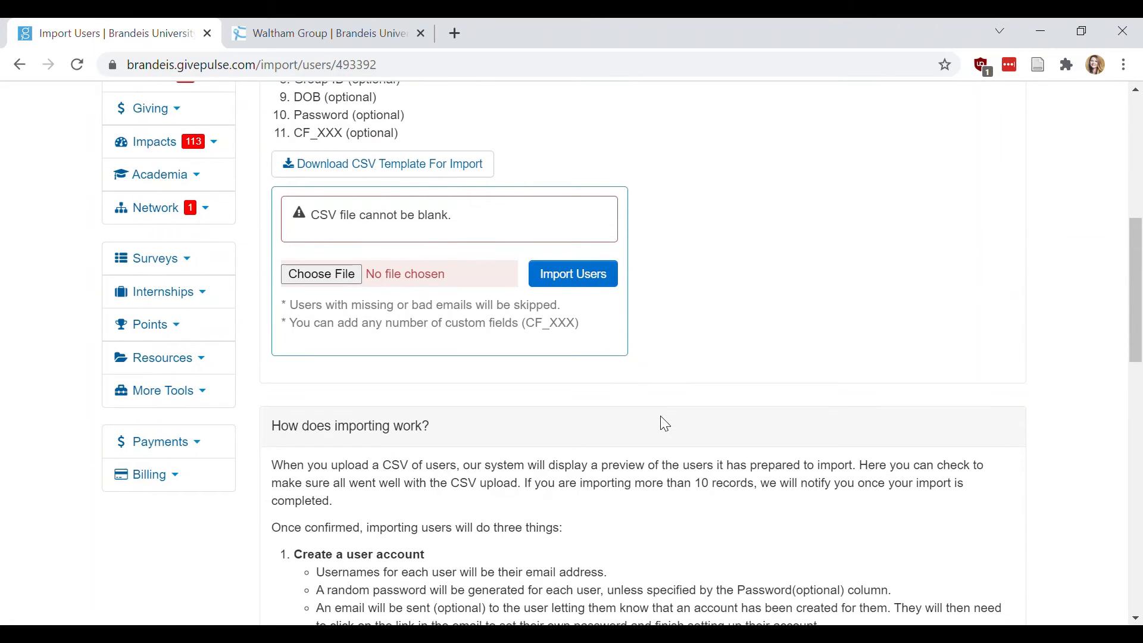
{"action": "scroll", "coordinate": [665, 424], "scroll_direction": "up", "scroll_amount": 8}
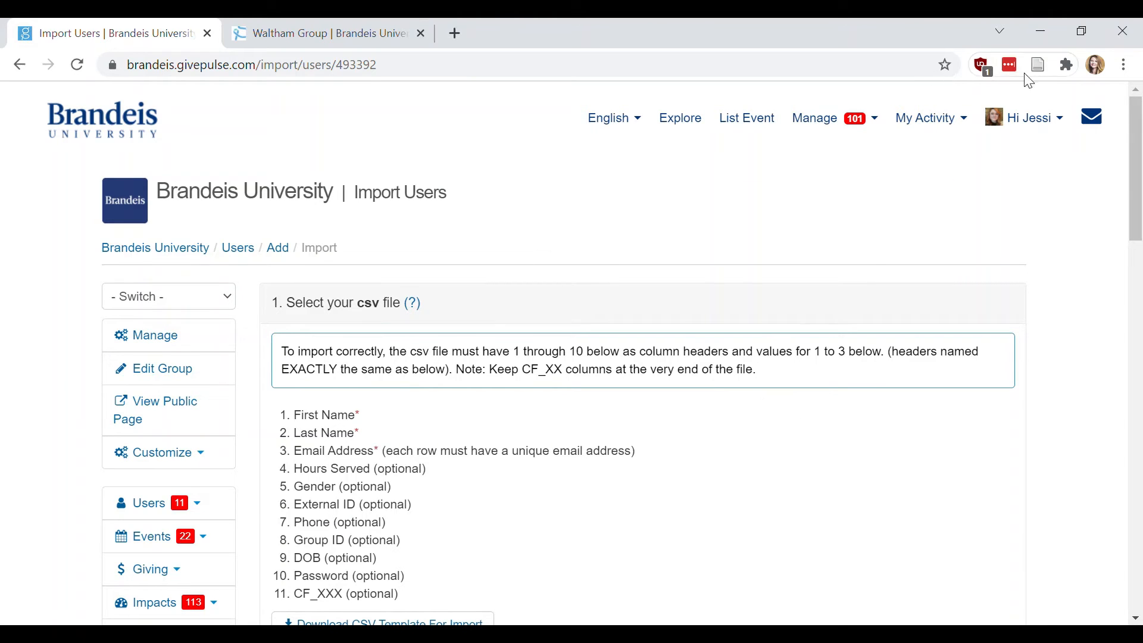
Step: Examine the explanation of what importing users does, down to the Previous Uploads section
{"action": "scroll", "coordinate": [790, 455], "scroll_direction": "down", "scroll_amount": 10}
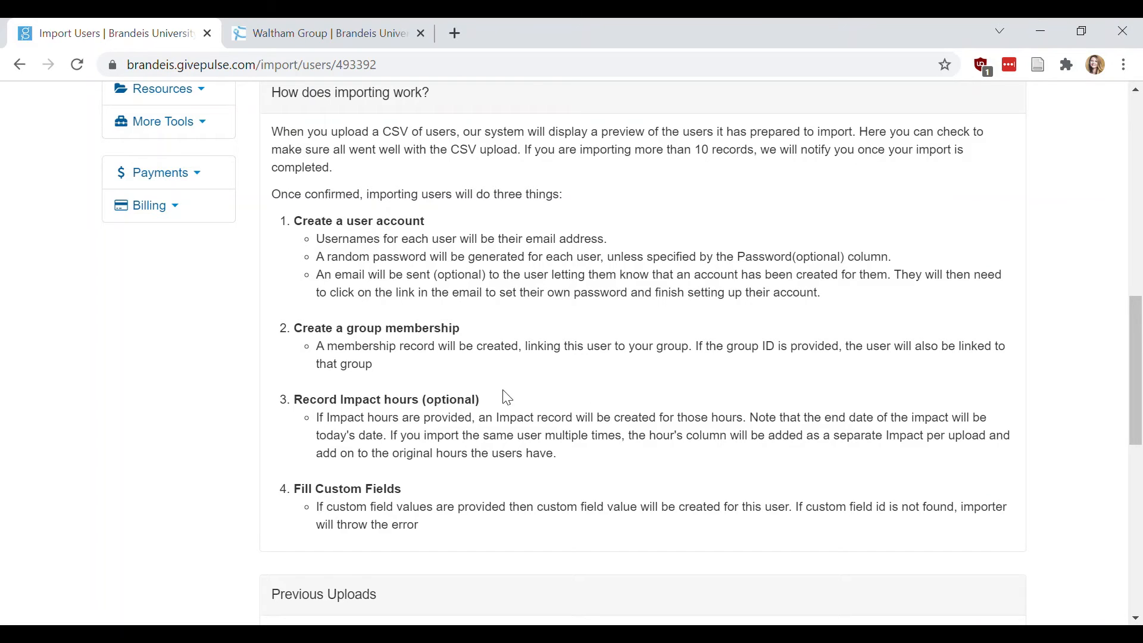
{"action": "scroll", "coordinate": [576, 448], "scroll_direction": "down", "scroll_amount": 2}
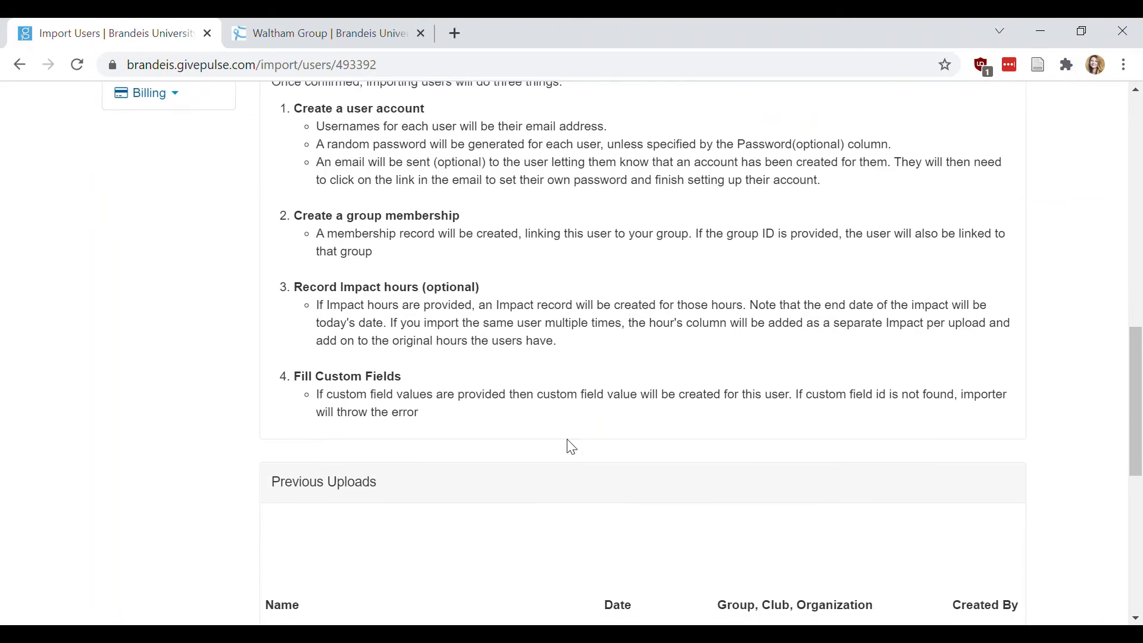
Step: Open the message composer for the group's members, review its subject, body and recipient list, and return to the CSV import page
{"action": "scroll", "coordinate": [712, 303], "scroll_direction": "up", "scroll_amount": 2}
{"action": "scroll", "coordinate": [712, 303], "scroll_direction": "up", "scroll_amount": 1}
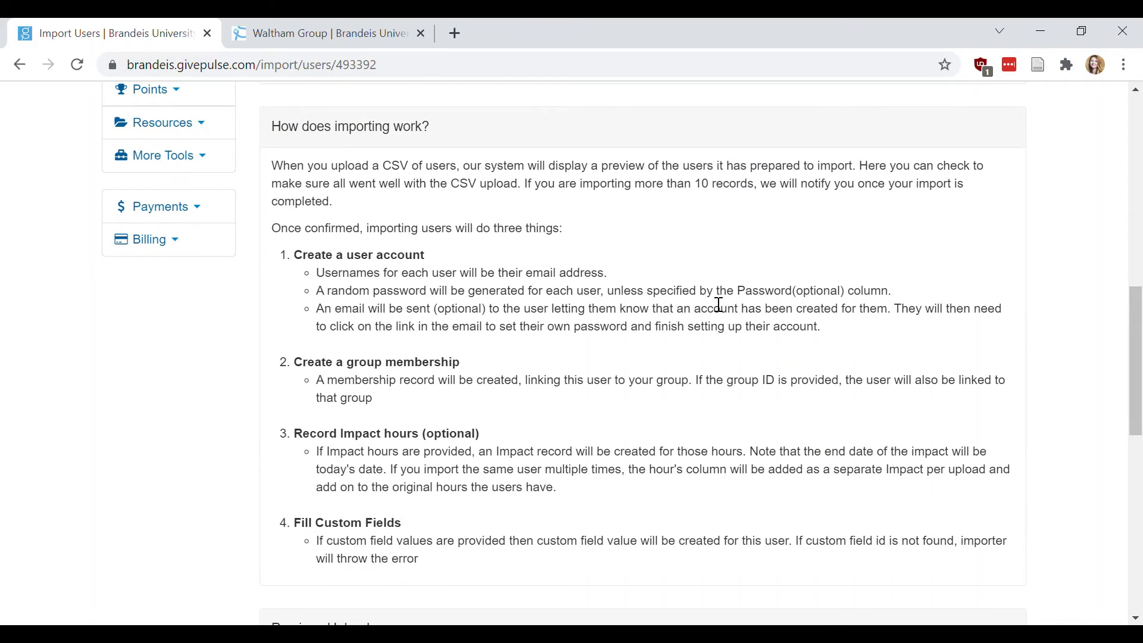
{"action": "scroll", "coordinate": [744, 515], "scroll_direction": "up", "scroll_amount": 8}
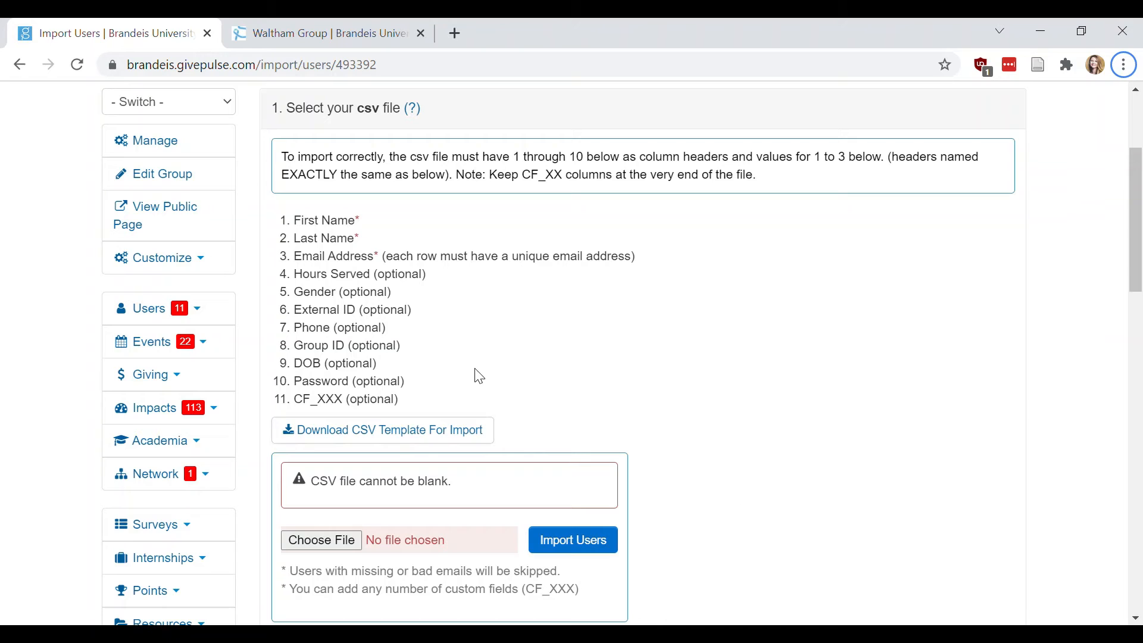
{"action": "left_click", "coordinate": [215, 315]}
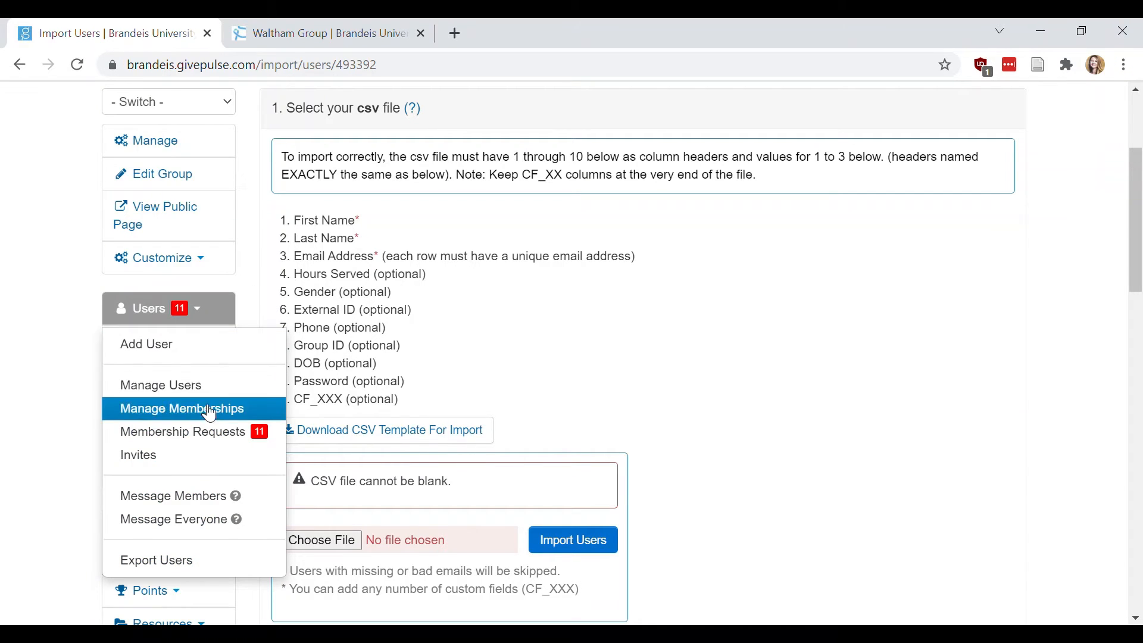
{"action": "left_click", "coordinate": [173, 498]}
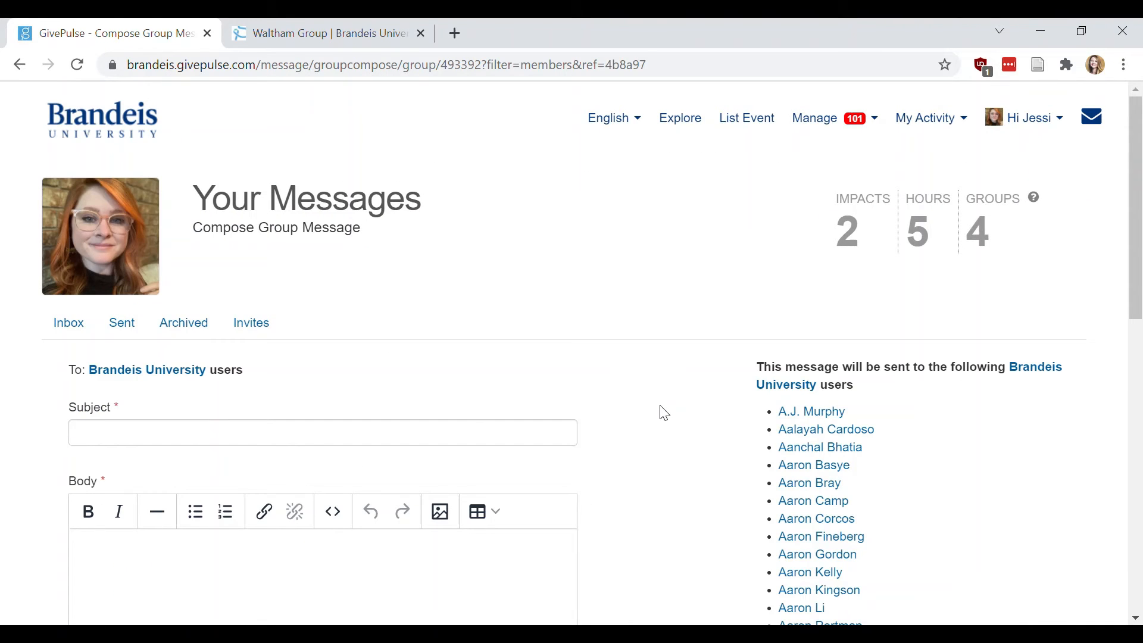
{"action": "scroll", "coordinate": [664, 413], "scroll_direction": "down", "scroll_amount": 3}
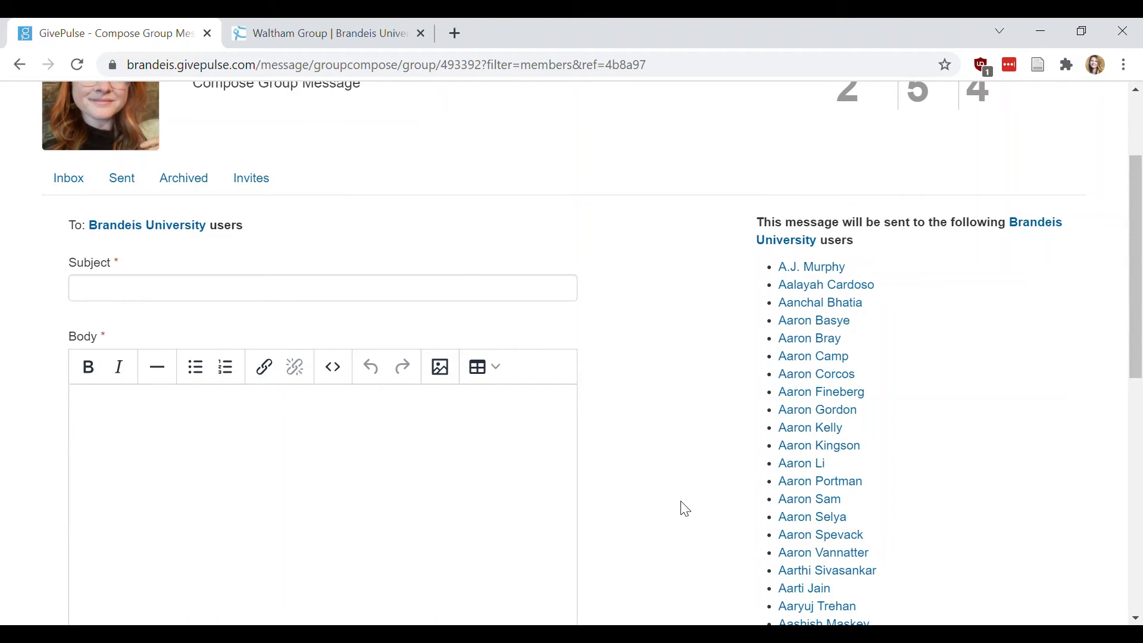
{"action": "scroll", "coordinate": [704, 352], "scroll_direction": "up", "scroll_amount": 3}
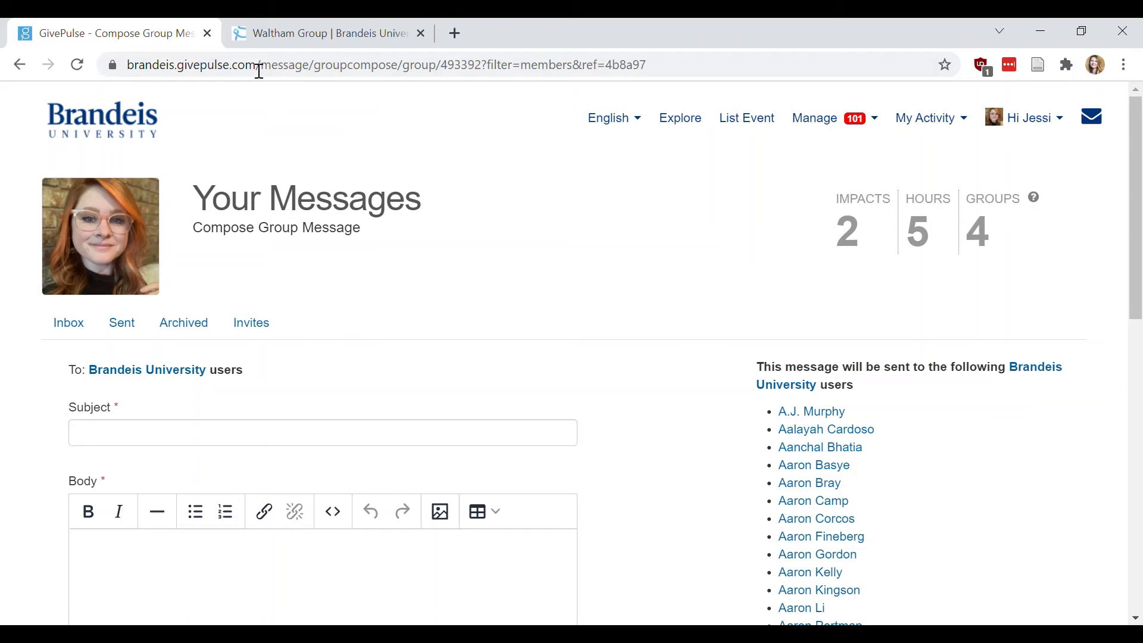
{"action": "key", "text": "alt+Left"}
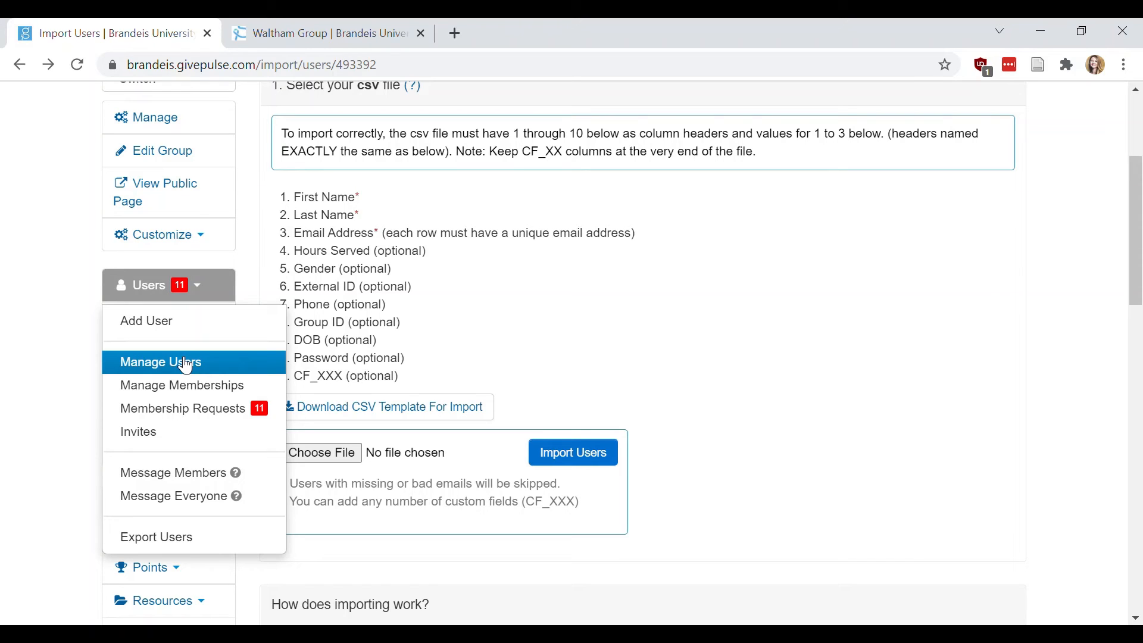
Step: Open the group's membership management page and check which actions it offers for memberships
{"action": "left_click", "coordinate": [184, 394]}
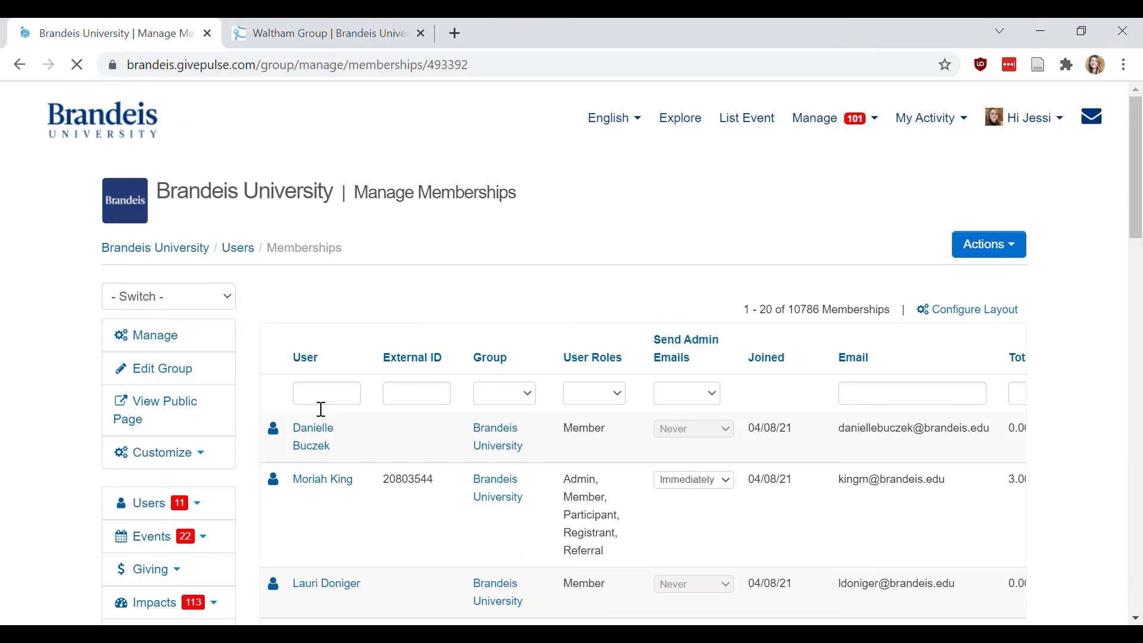
{"action": "left_click", "coordinate": [983, 250]}
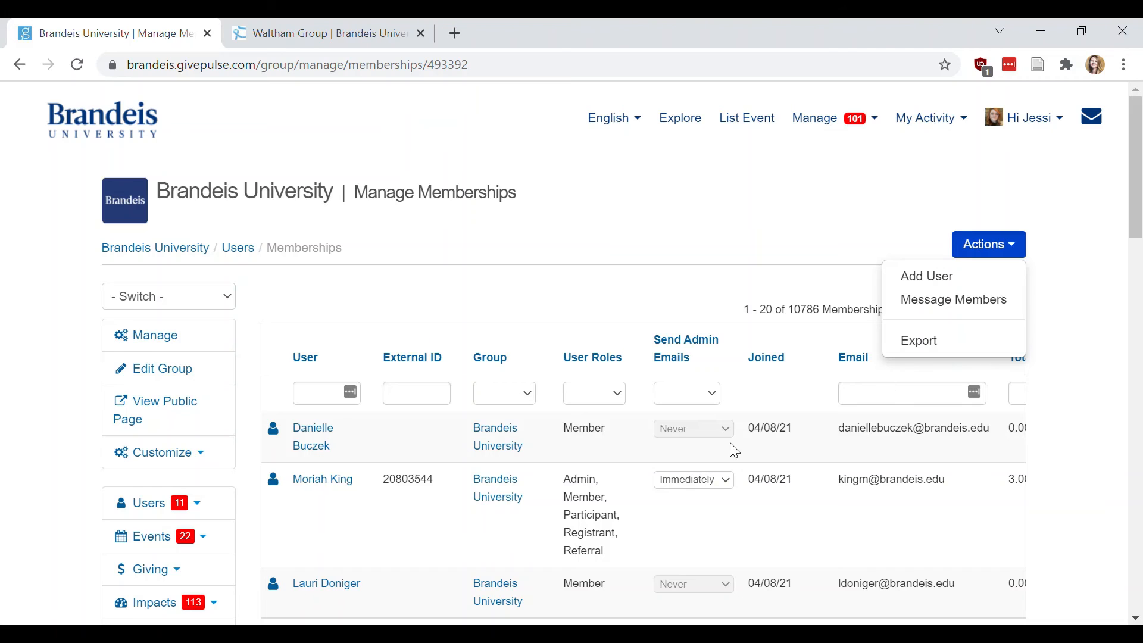
{"action": "left_click", "coordinate": [628, 275]}
Step: Examine the memberships table across all its columns, from user and roles to total hours, impacts and per-user actions
{"action": "scroll", "coordinate": [630, 277], "scroll_direction": "down", "scroll_amount": 4}
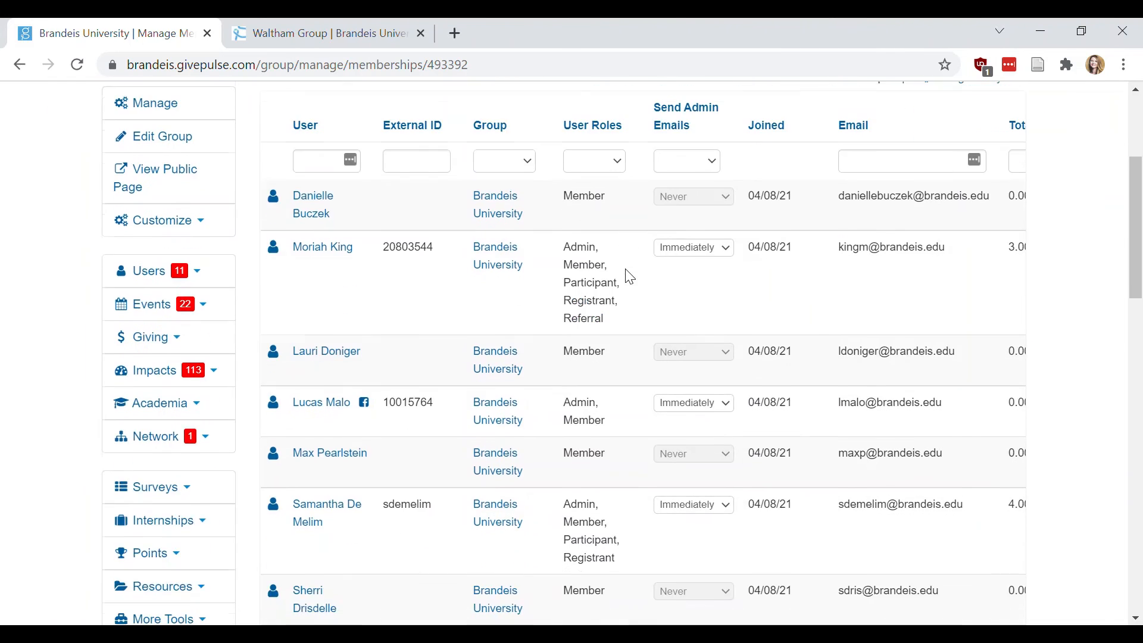
{"action": "scroll", "coordinate": [625, 273], "scroll_direction": "up", "scroll_amount": 2}
{"action": "scroll", "coordinate": [625, 273], "scroll_direction": "down", "scroll_amount": 2}
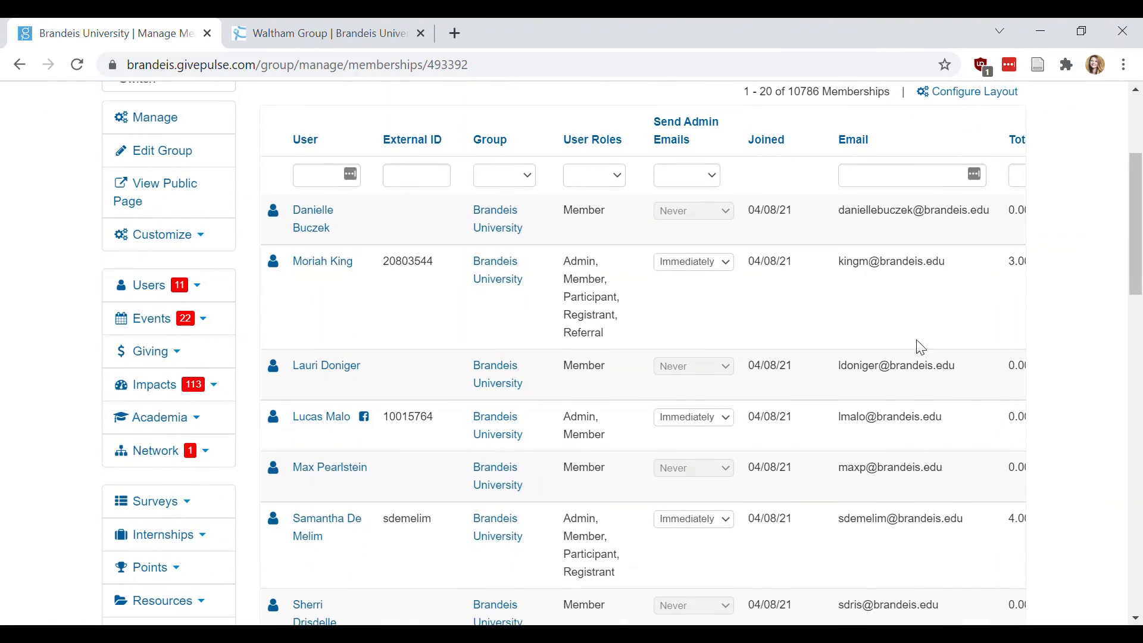
{"action": "scroll", "coordinate": [919, 345], "scroll_direction": "right", "scroll_amount": 5}
{"action": "scroll", "coordinate": [920, 347], "scroll_direction": "left", "scroll_amount": 4}
{"action": "scroll", "coordinate": [989, 303], "scroll_direction": "right", "scroll_amount": 5}
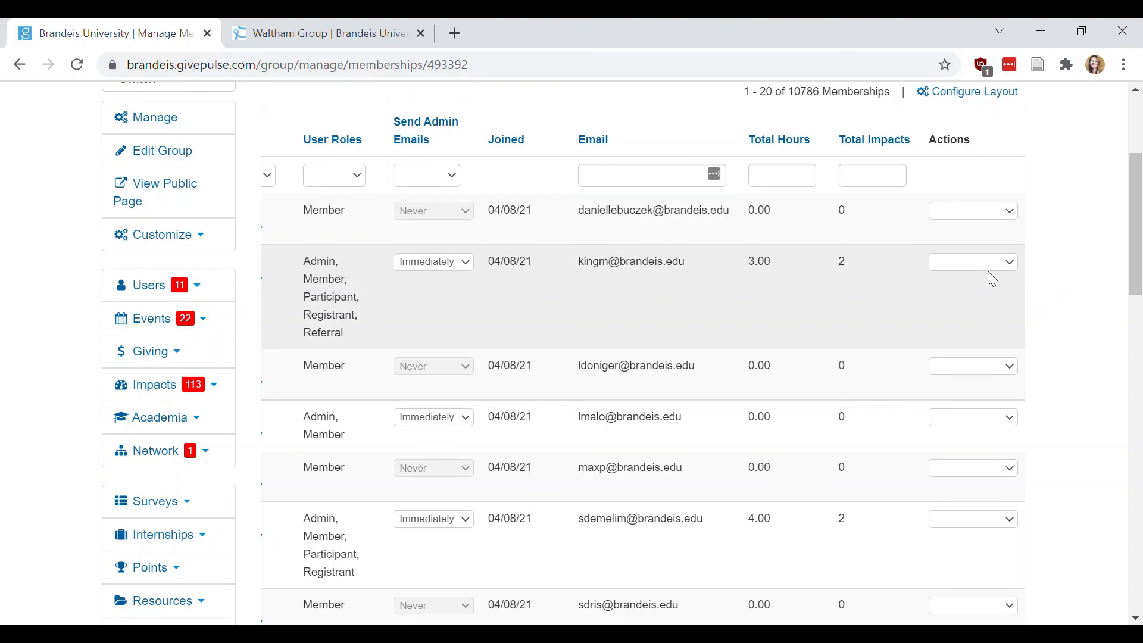
{"action": "scroll", "coordinate": [993, 372], "scroll_direction": "left", "scroll_amount": 5}
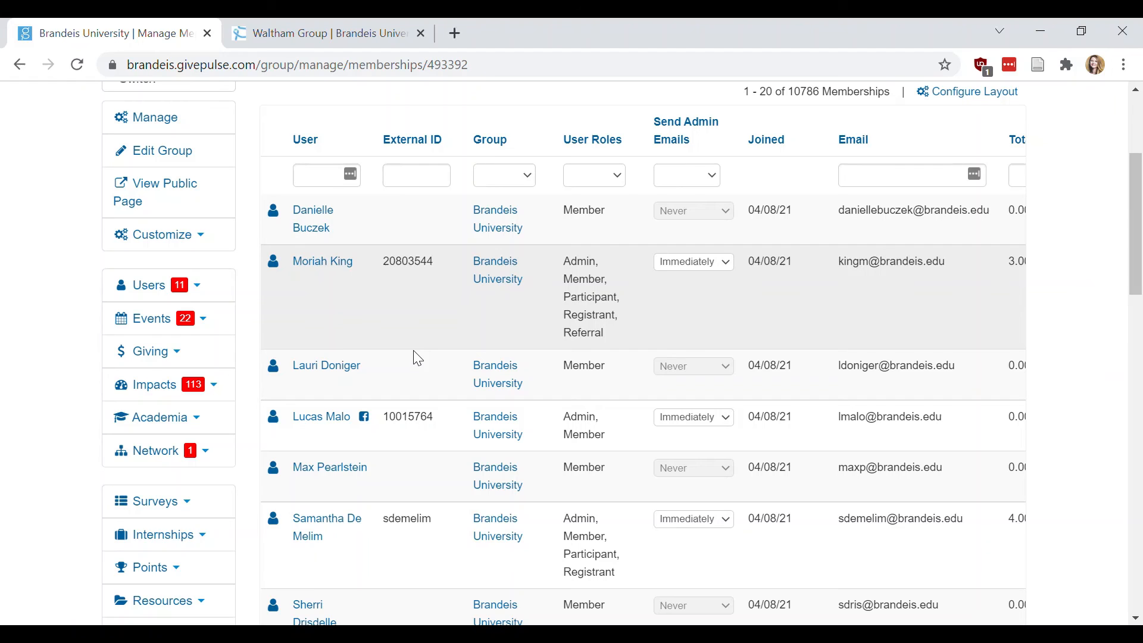
Step: Open the group's membership requests and select the first two requests in the list
{"action": "left_click", "coordinate": [173, 292]}
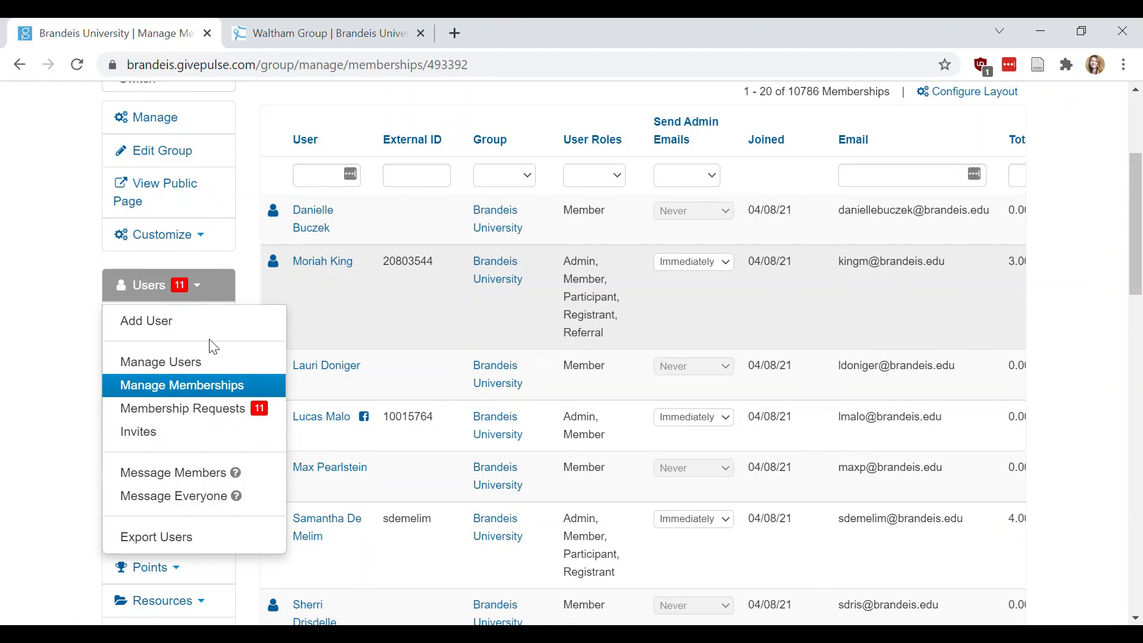
{"action": "left_click", "coordinate": [176, 410]}
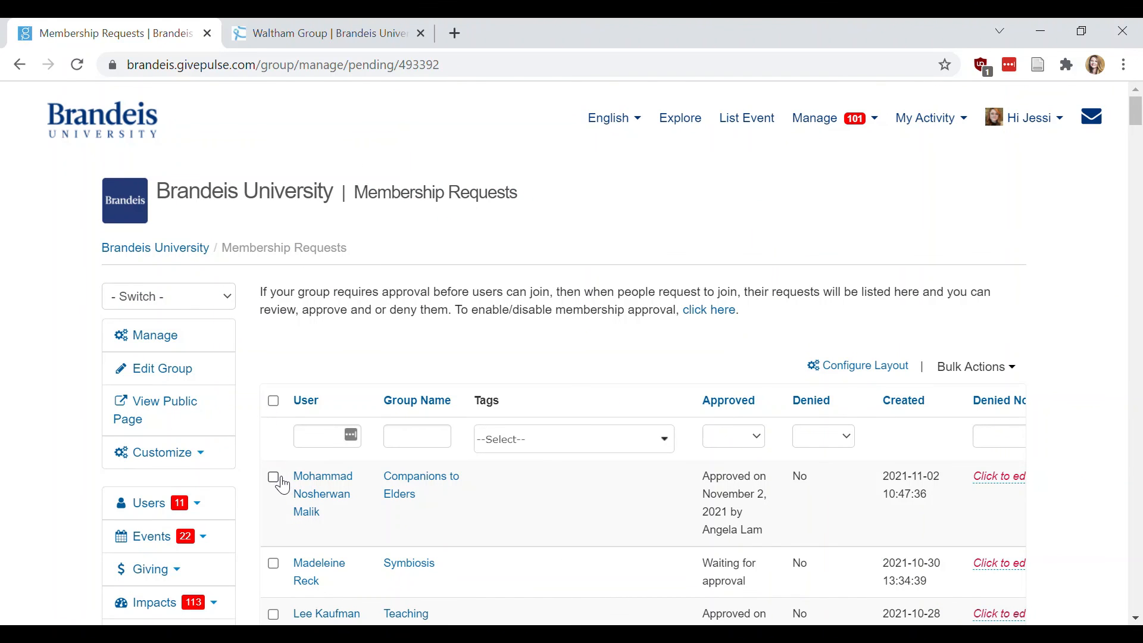
{"action": "left_click", "coordinate": [274, 478]}
{"action": "left_click", "coordinate": [273, 565]}
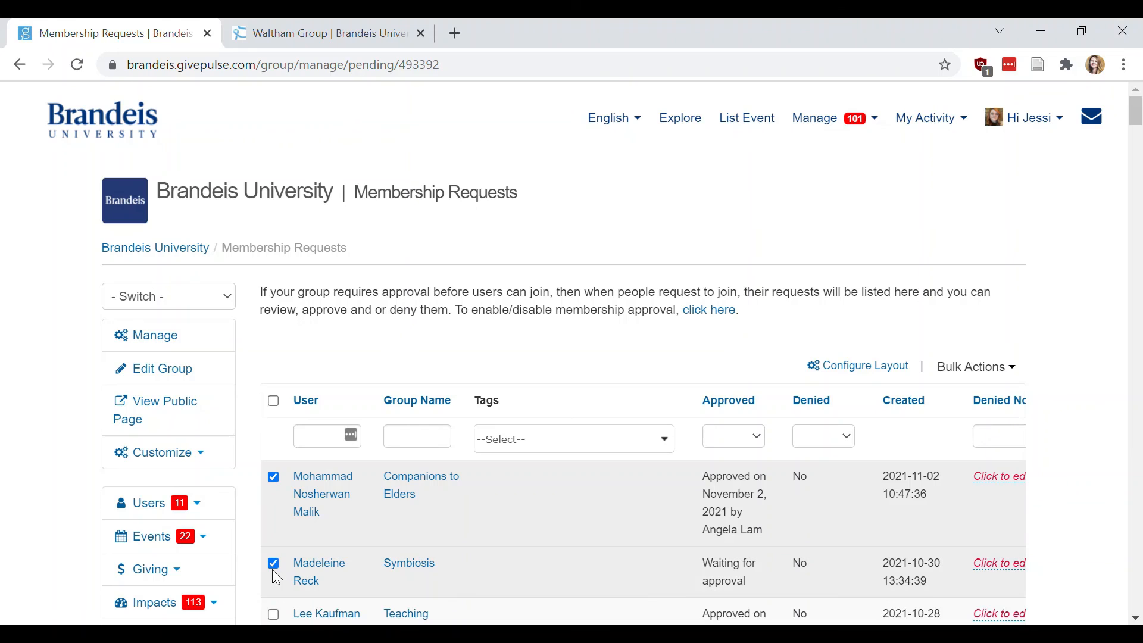
Step: Review the approval status, denied notes and the approve and decline options of the membership requests
{"action": "scroll", "coordinate": [690, 568], "scroll_direction": "right", "scroll_amount": 5}
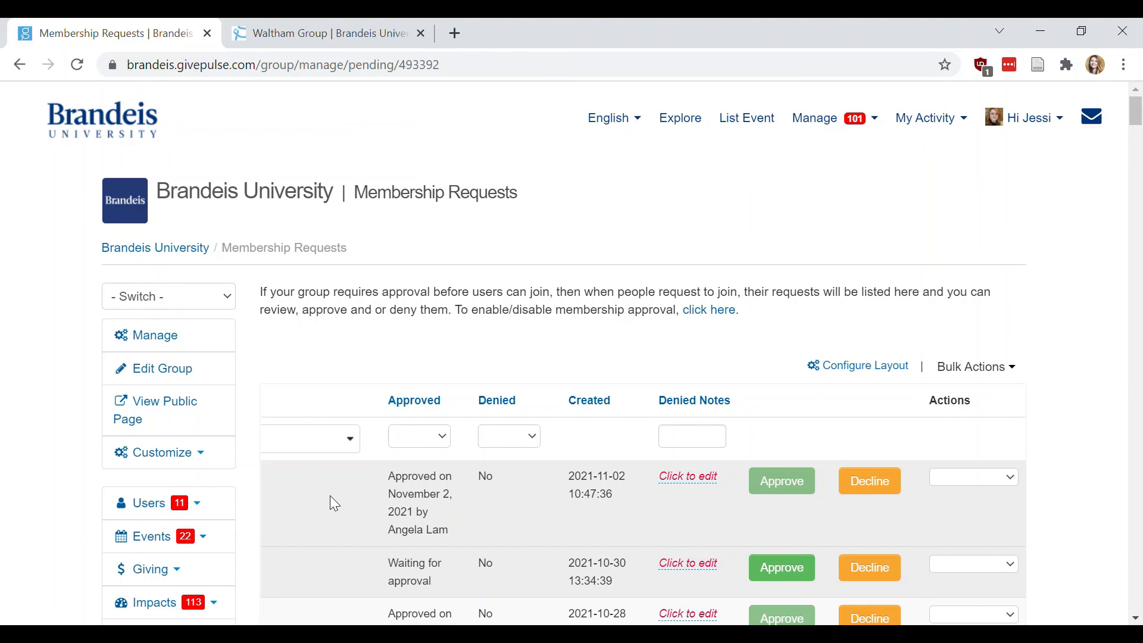
{"action": "scroll", "coordinate": [330, 495], "scroll_direction": "left", "scroll_amount": 5}
{"action": "scroll", "coordinate": [457, 569], "scroll_direction": "right", "scroll_amount": 5}
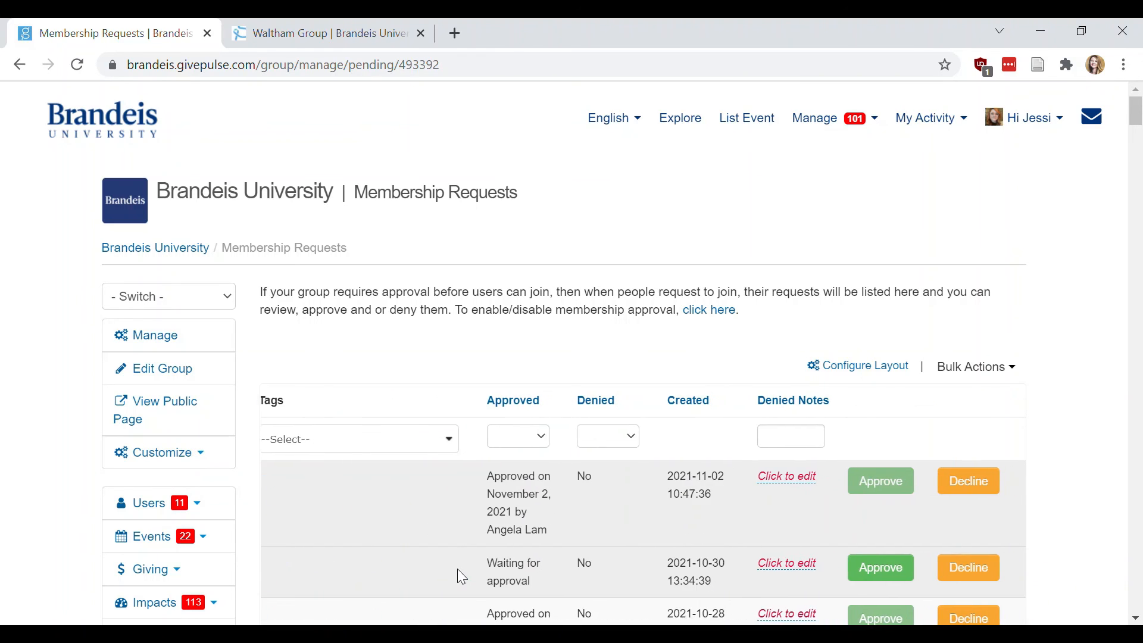
Step: Show the group's user management options, including invites, messaging and exporting users
{"action": "left_click", "coordinate": [199, 511]}
{"action": "scroll", "coordinate": [200, 510], "scroll_direction": "down", "scroll_amount": 4}
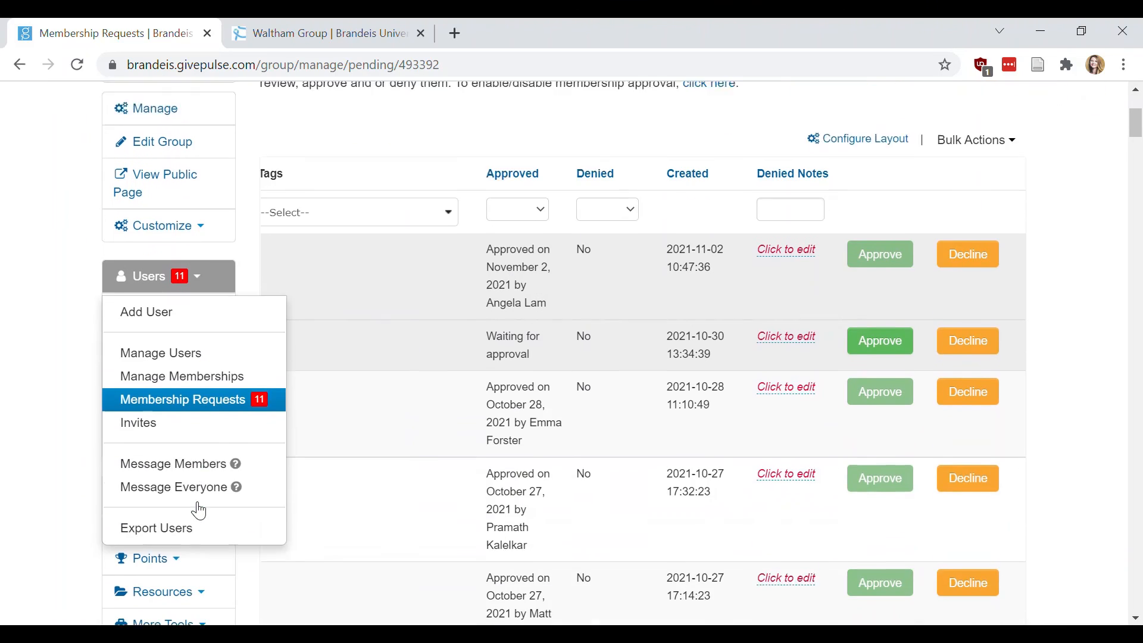